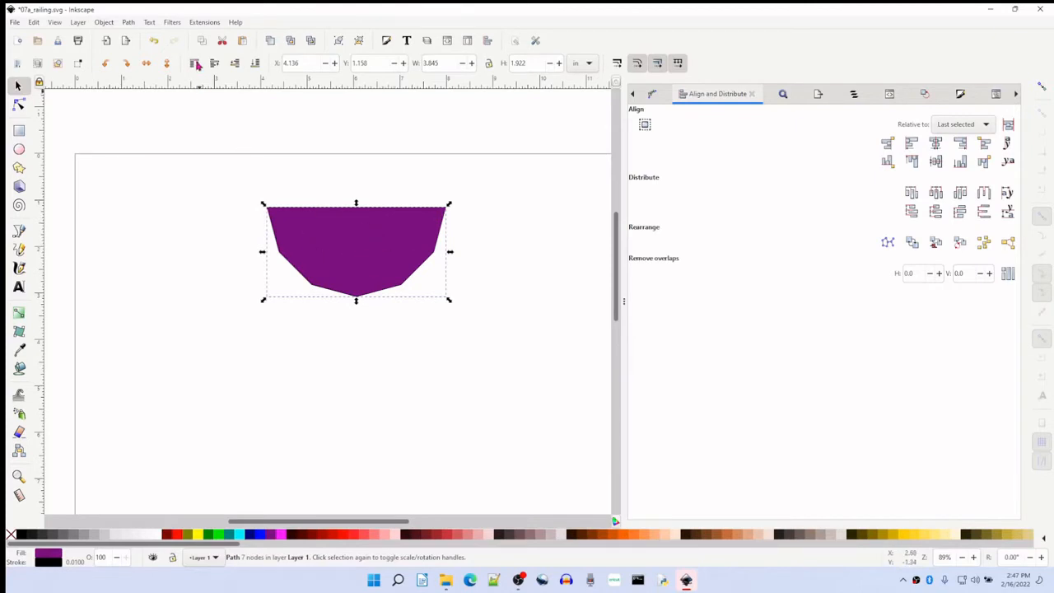
Generate a segmented line from the purple half-polygon with the Papercraft HLines extension and place it below the shape
left_click(203, 23)
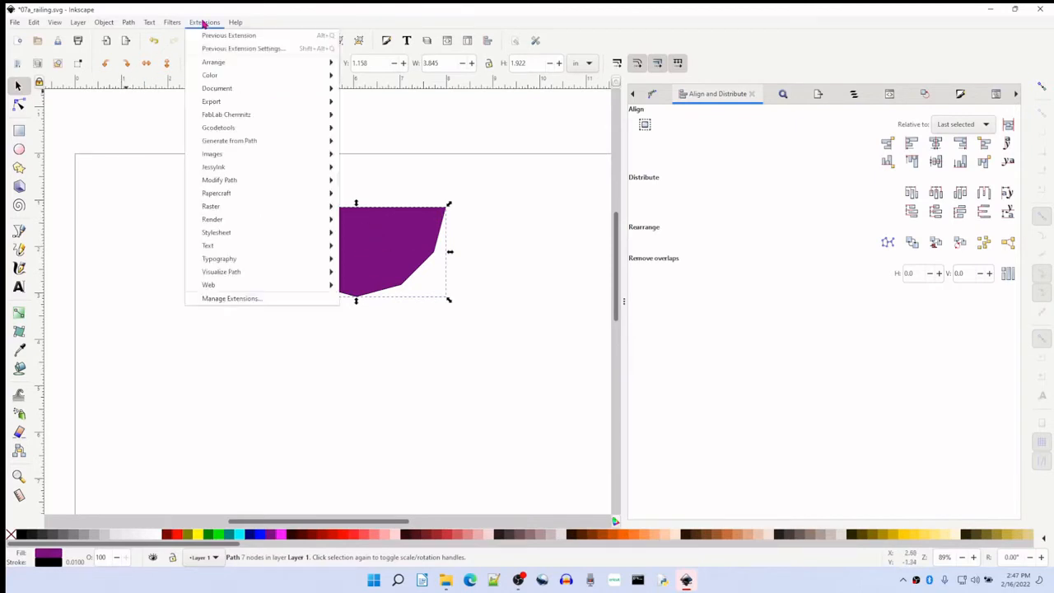
mouse_move(254, 197)
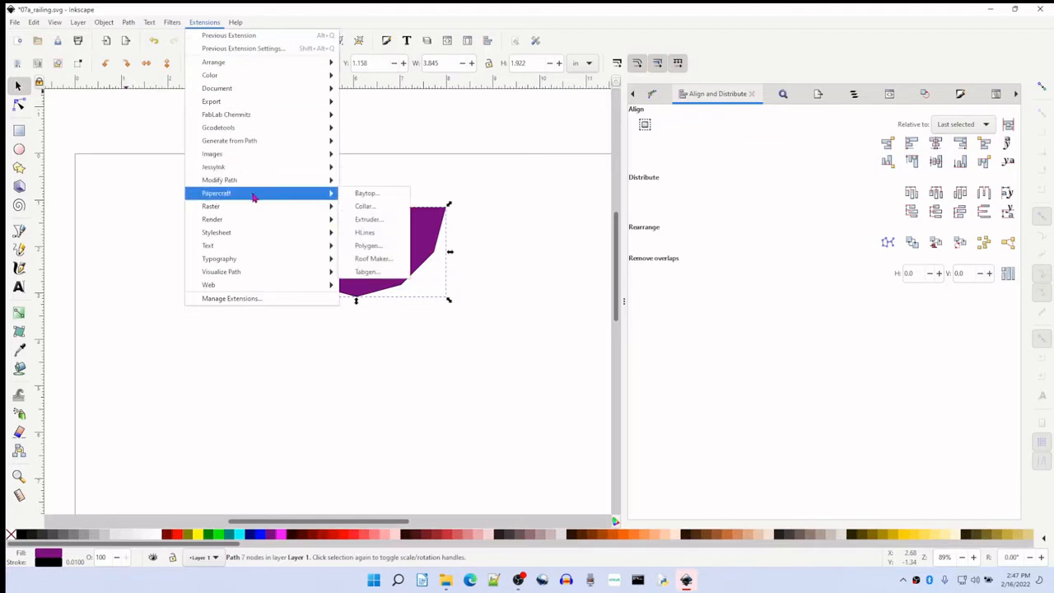
left_click(363, 235)
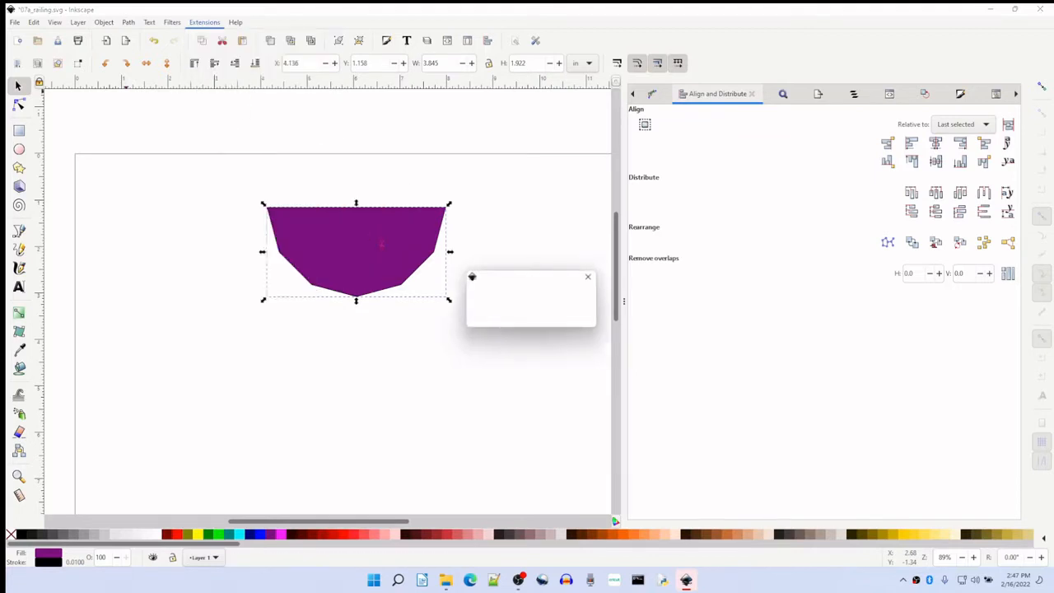
left_click(430, 266)
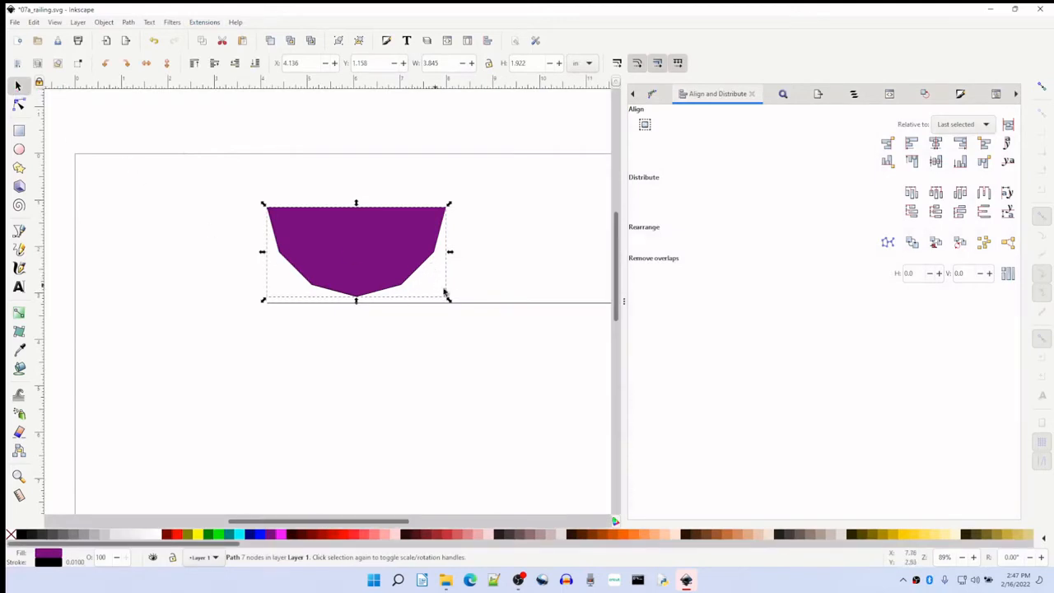
left_click_drag(494, 310, 368, 352)
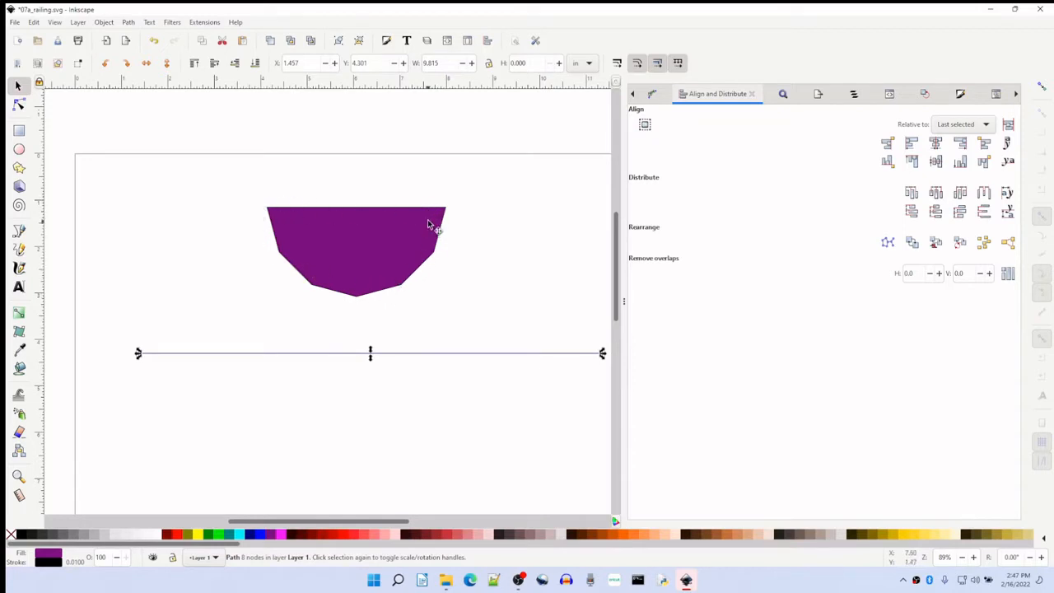
Delete the far right end node of the line so it ends at the last evenly spaced node
double_click(452, 356)
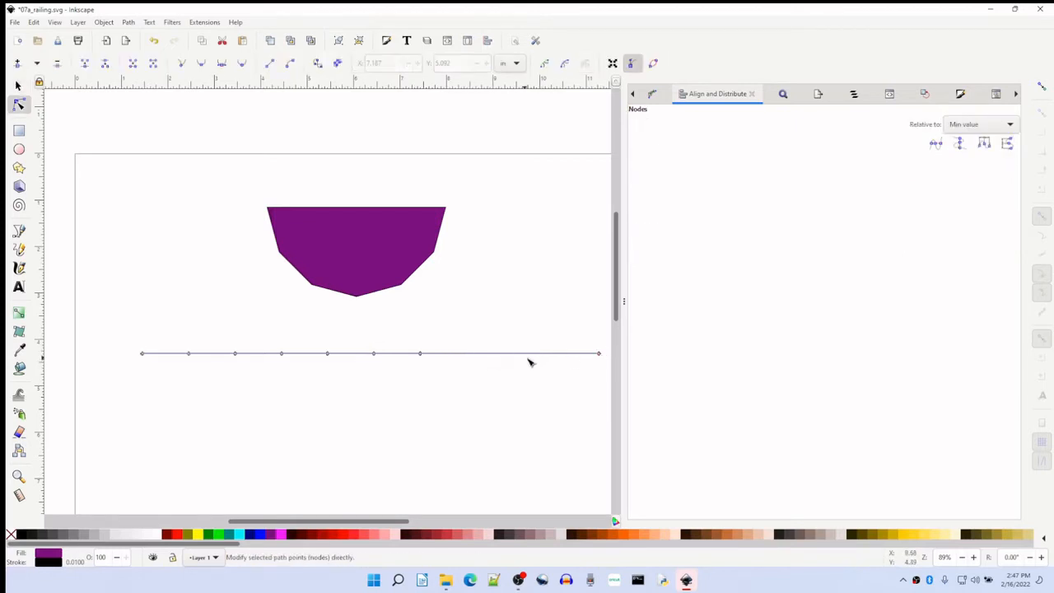
left_click(600, 354)
key("Delete")
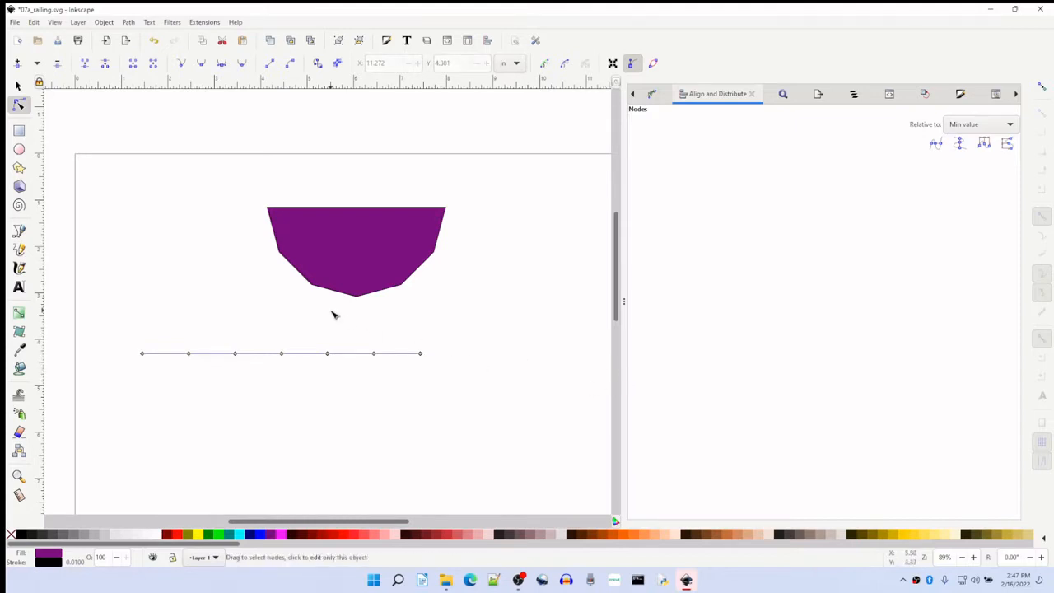
Duplicate the segmented line and offset the copy 1.25 in downward to Y 5.551 in
left_click(19, 86)
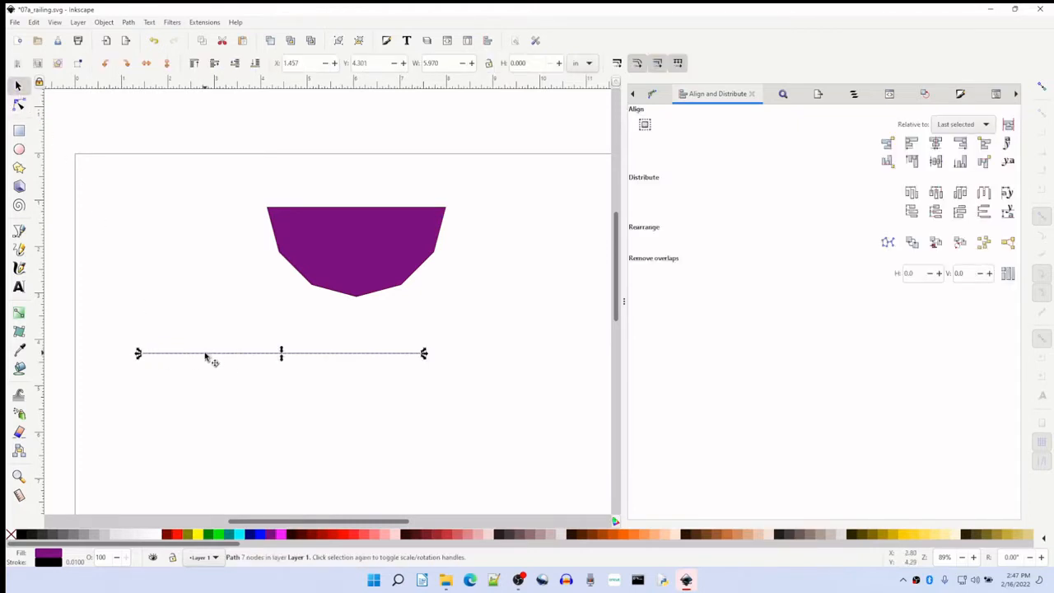
key("ctrl")
left_click(378, 65)
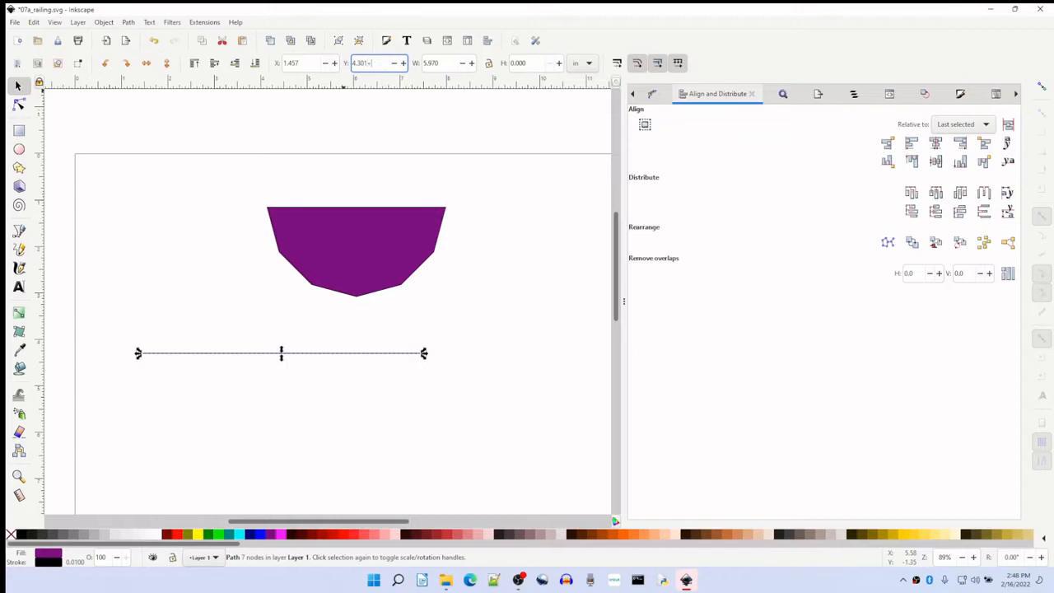
key("Tab")
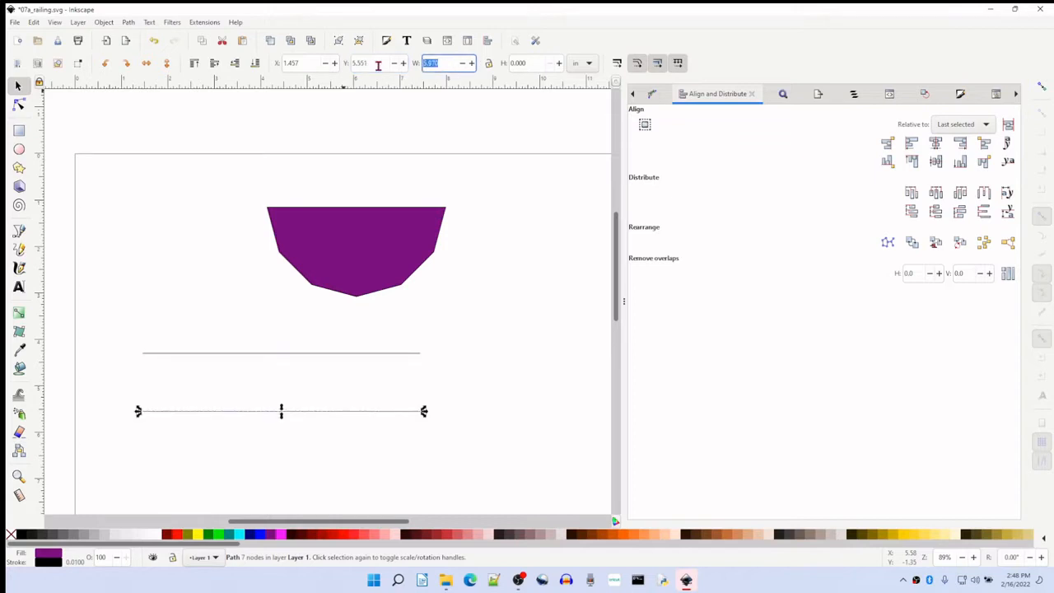
left_click(450, 342)
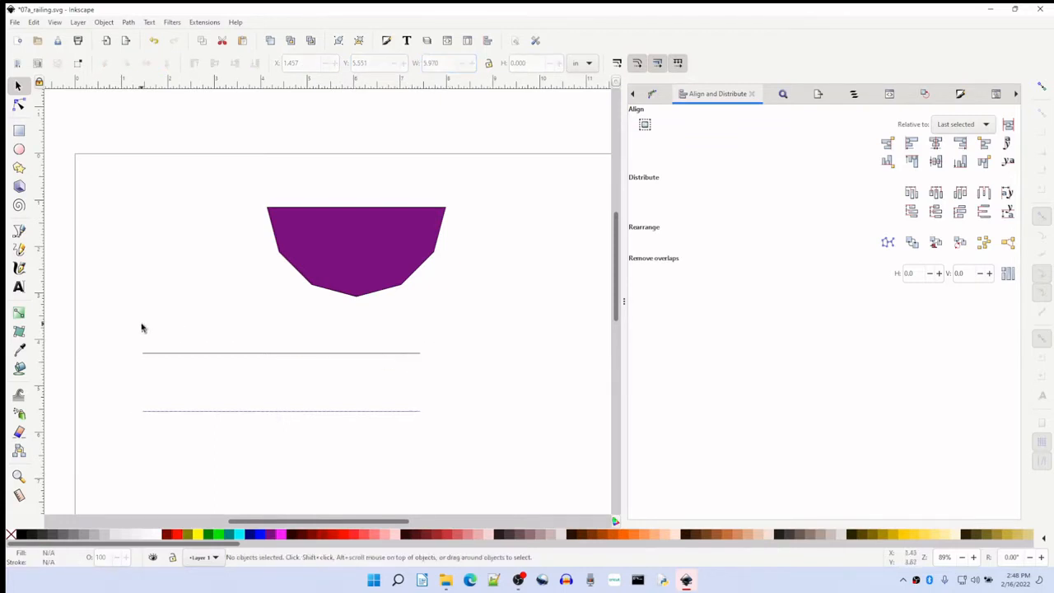
Join both pairs of end nodes of the two lines with new segments into a closed strip without fill
left_click(18, 105)
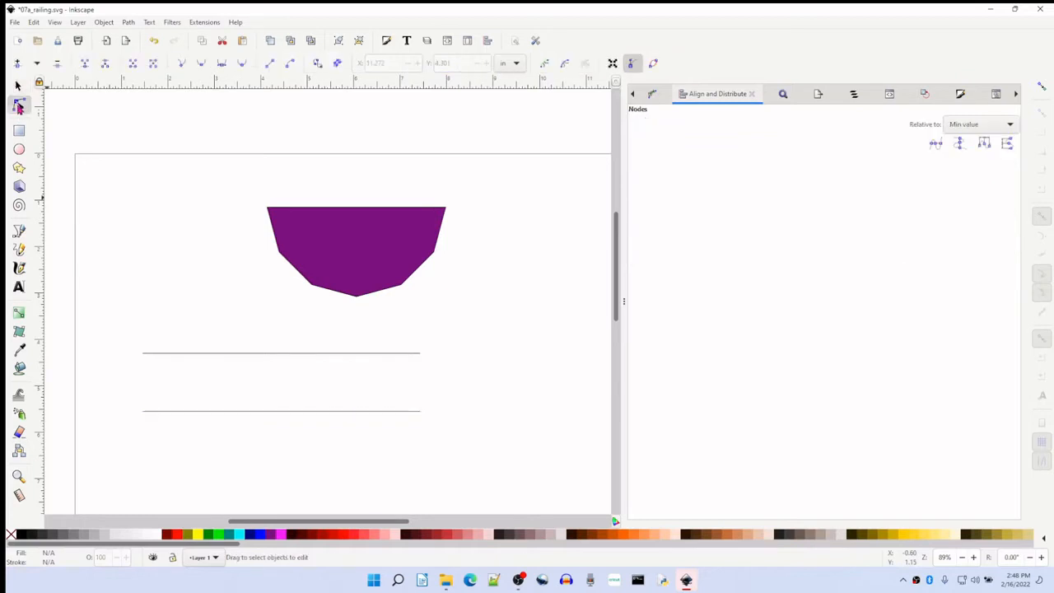
left_click(244, 353)
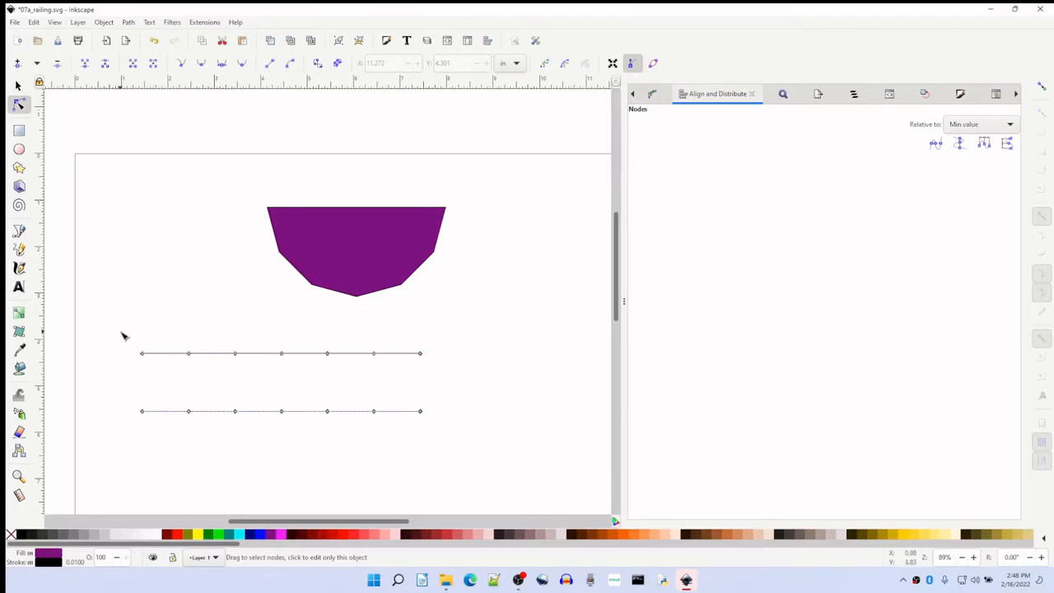
left_click_drag(120, 331, 152, 438)
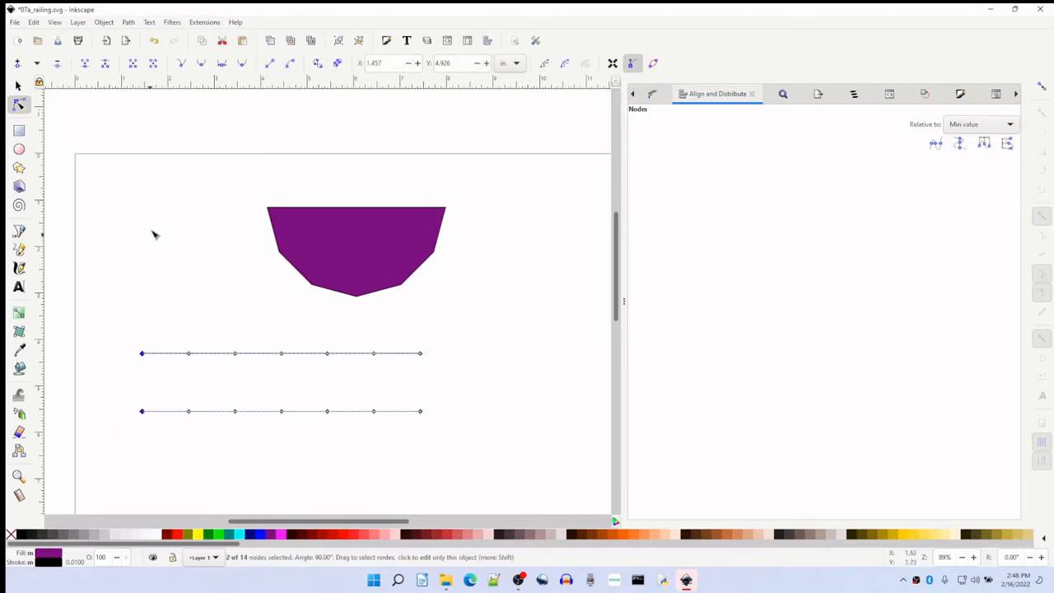
left_click(133, 66)
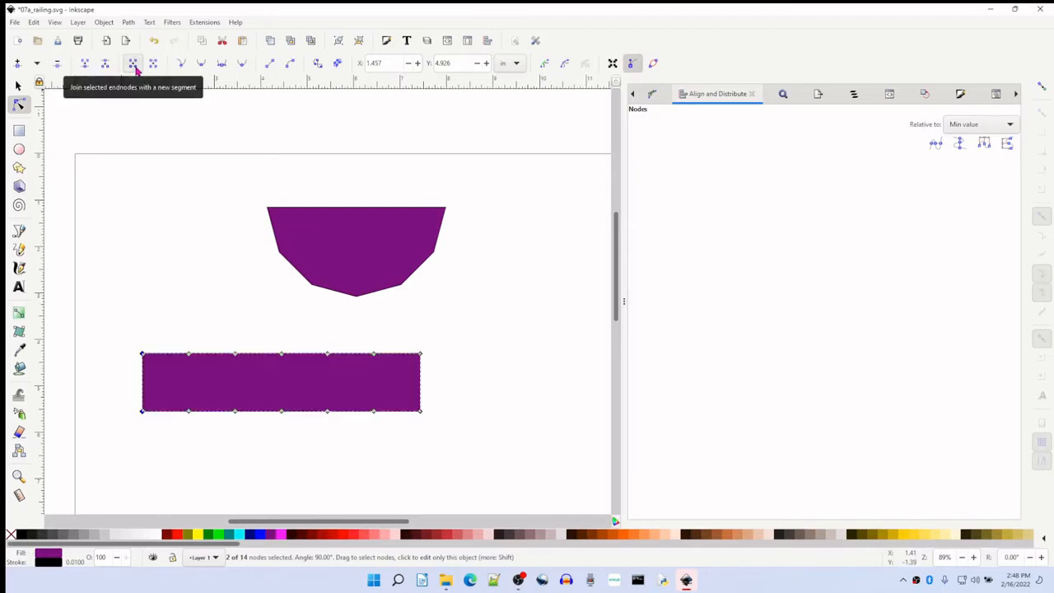
left_click(12, 537)
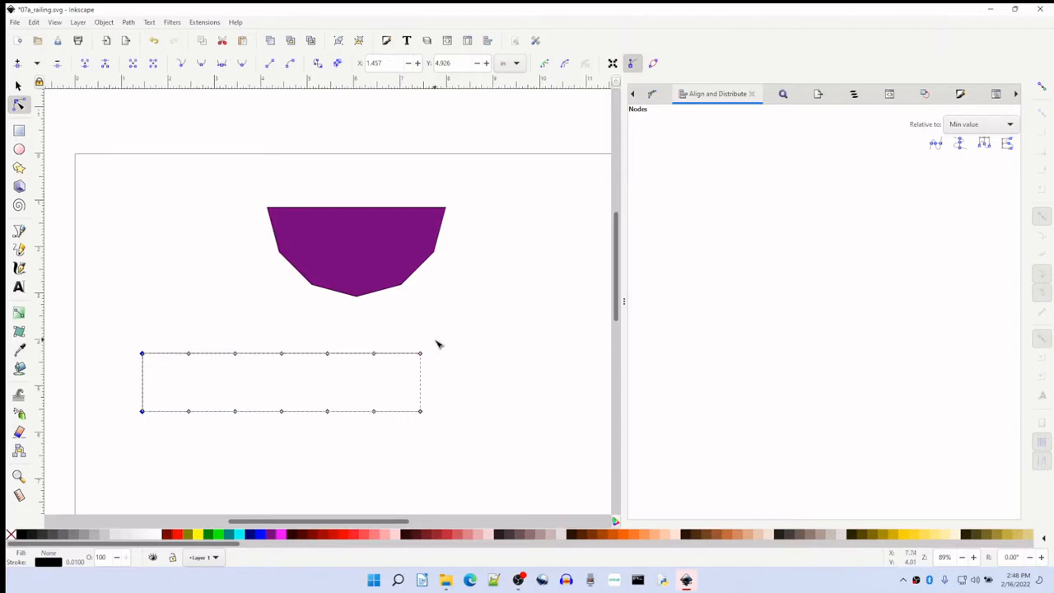
left_click_drag(438, 345, 409, 444)
Delete the intermediate nodes along the strip's upper edge and fill the strip with light gray
left_click_drag(173, 339, 398, 367)
left_click(266, 371)
left_click(107, 536)
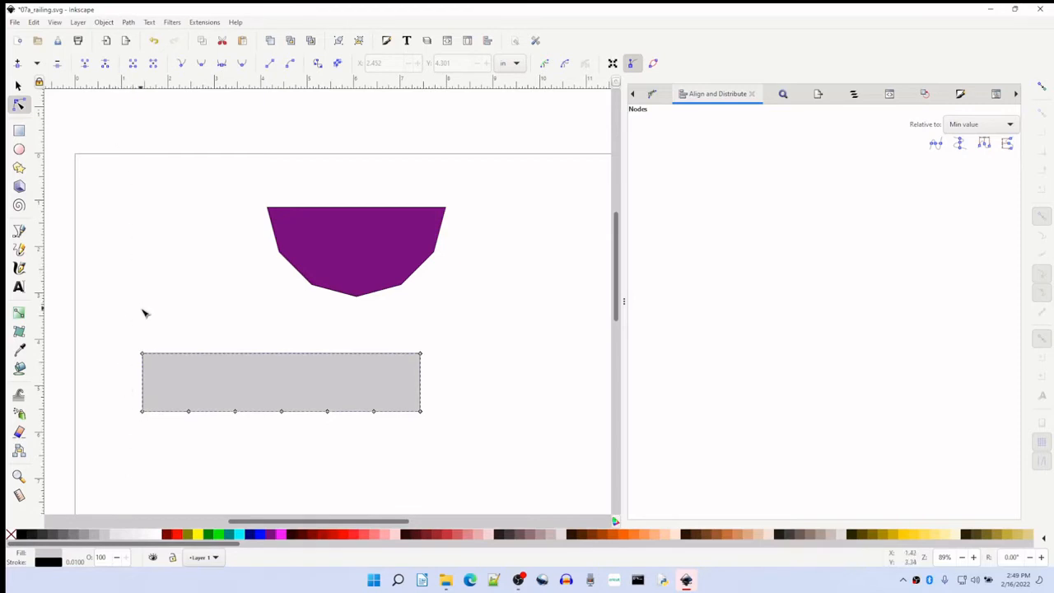
left_click(19, 84)
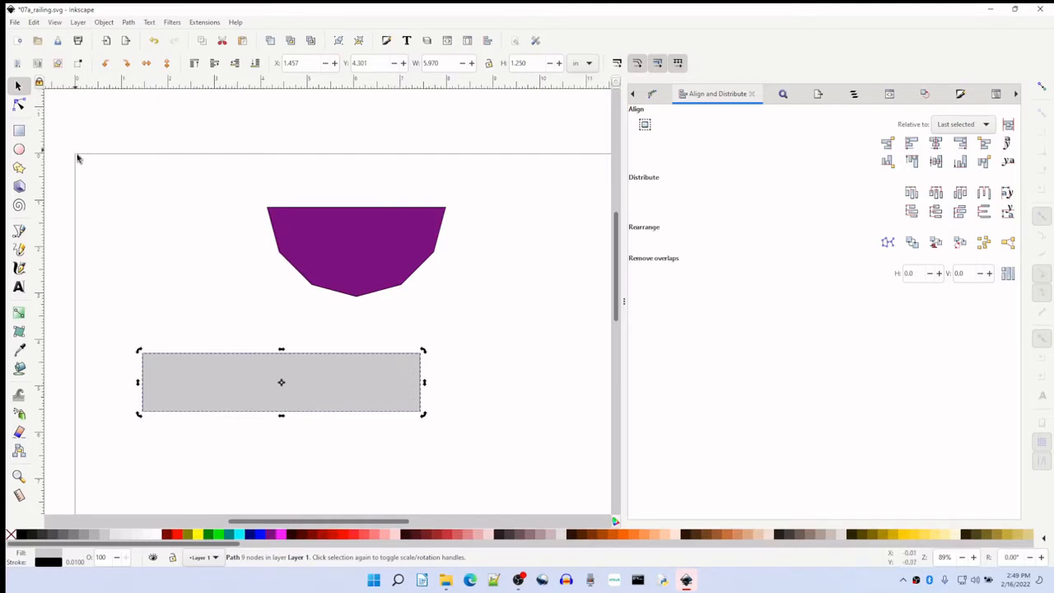
left_click(142, 229)
Draw a narrow vertical rectangle about 0.09 x 1.01 in inside the strip's left end and convert it to a path
left_click(19, 130)
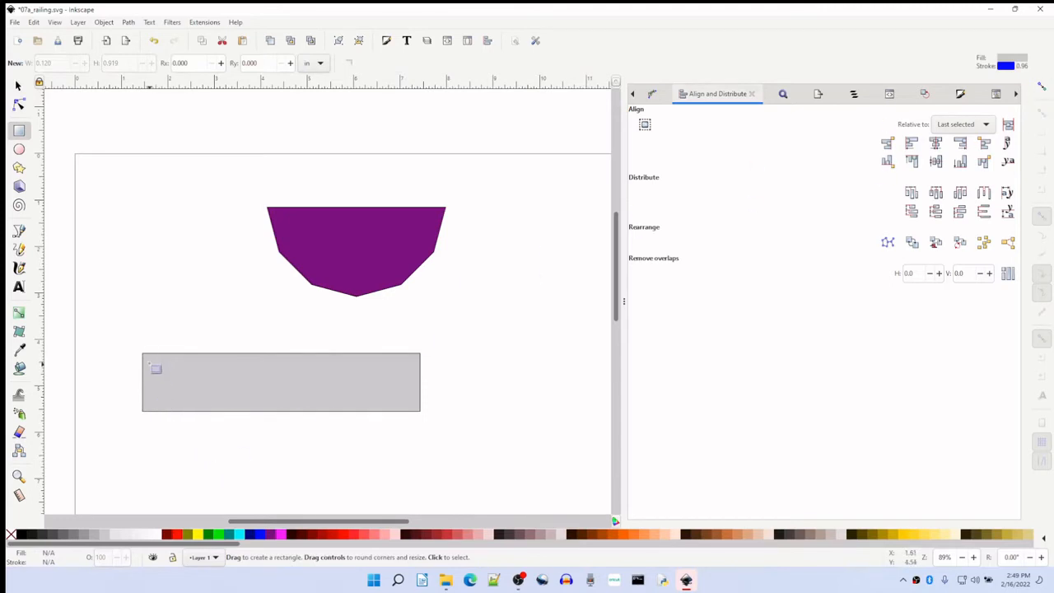
left_click_drag(147, 359, 153, 406)
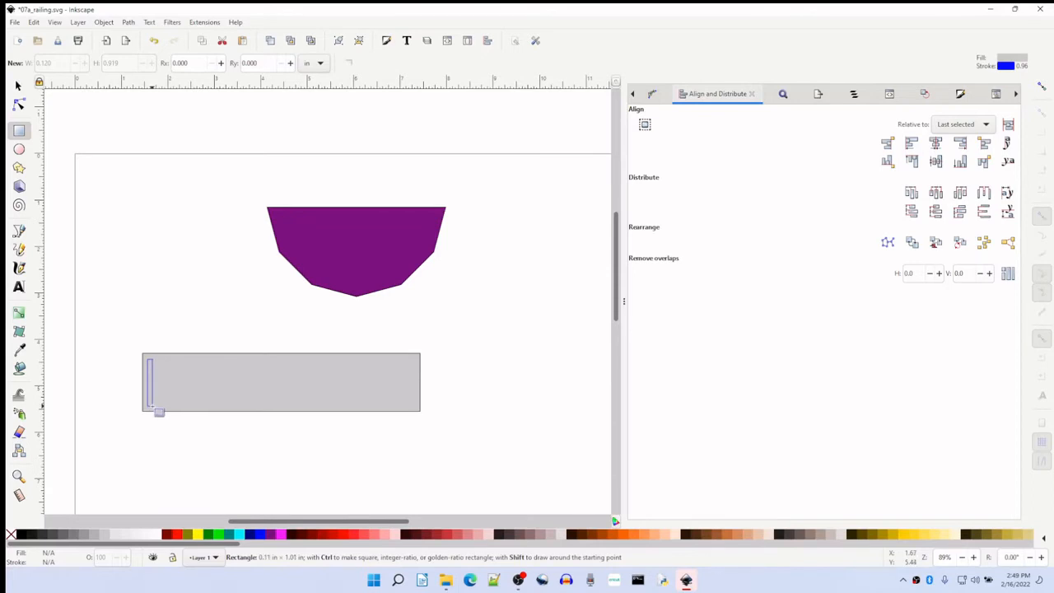
left_click_drag(151, 407, 151, 407)
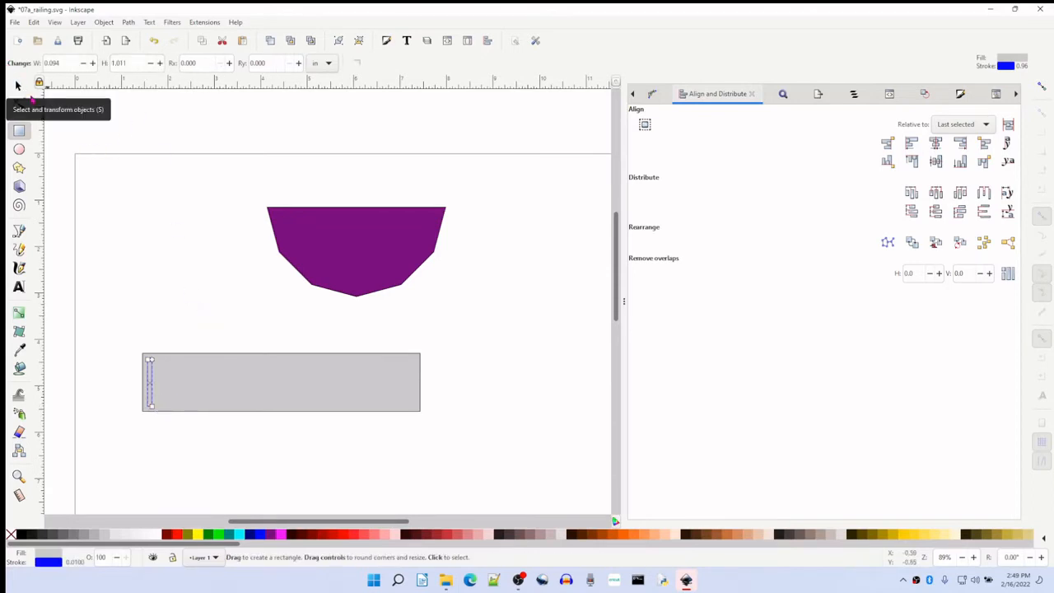
key("shift+alt+d")
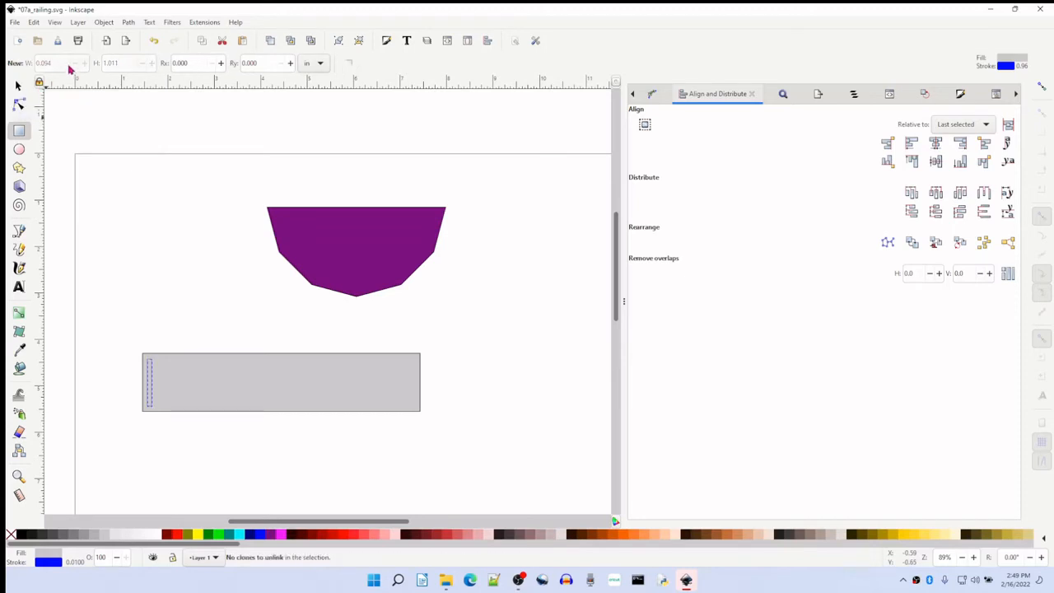
left_click(19, 87)
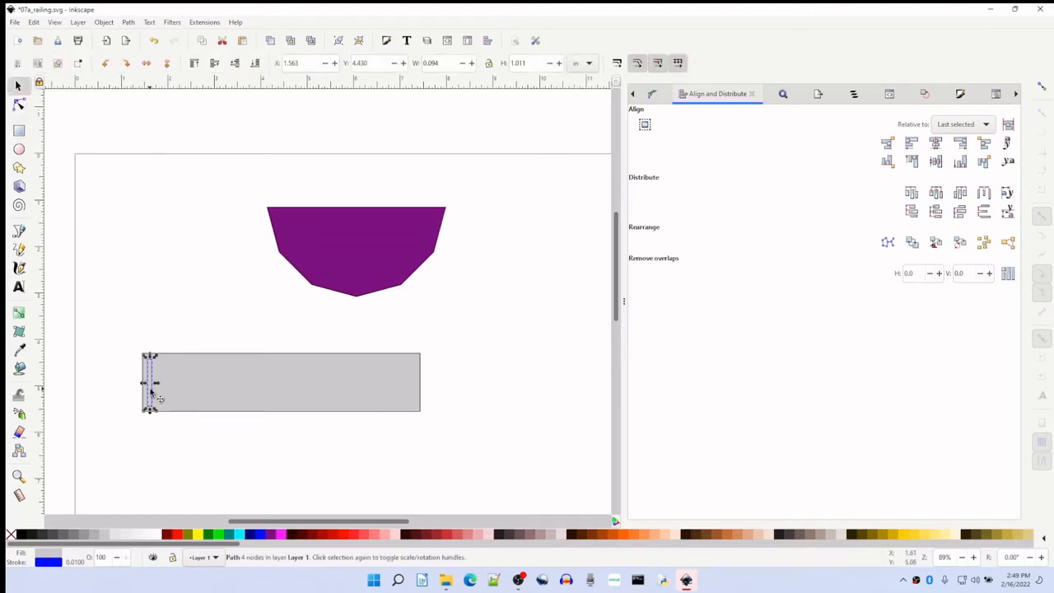
Stretch the narrow rectangle upward and downward to a height of about 1.07 in
key("3")
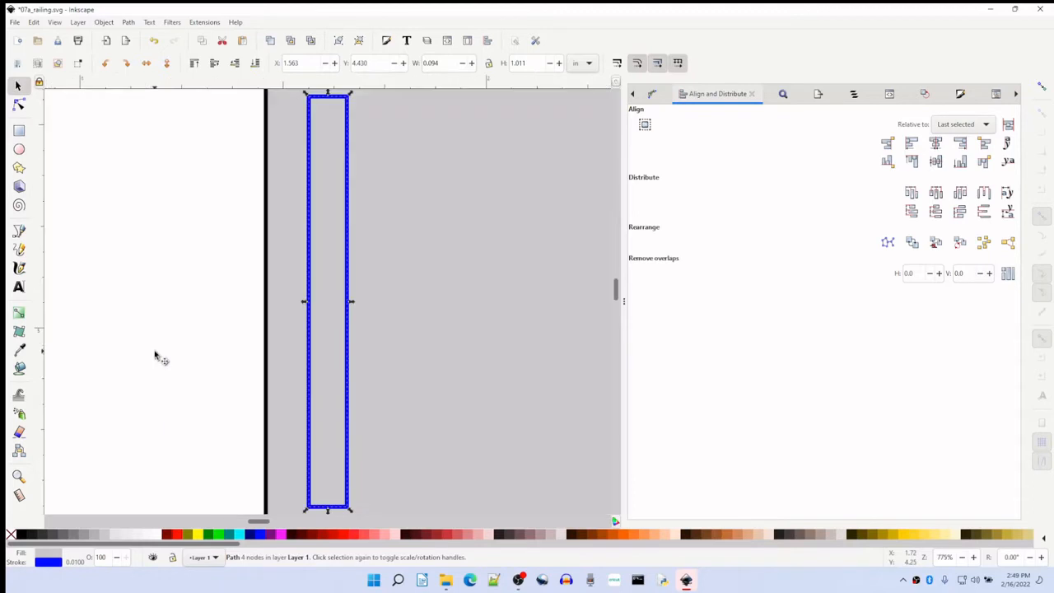
scroll(313, 309, "down", 1)
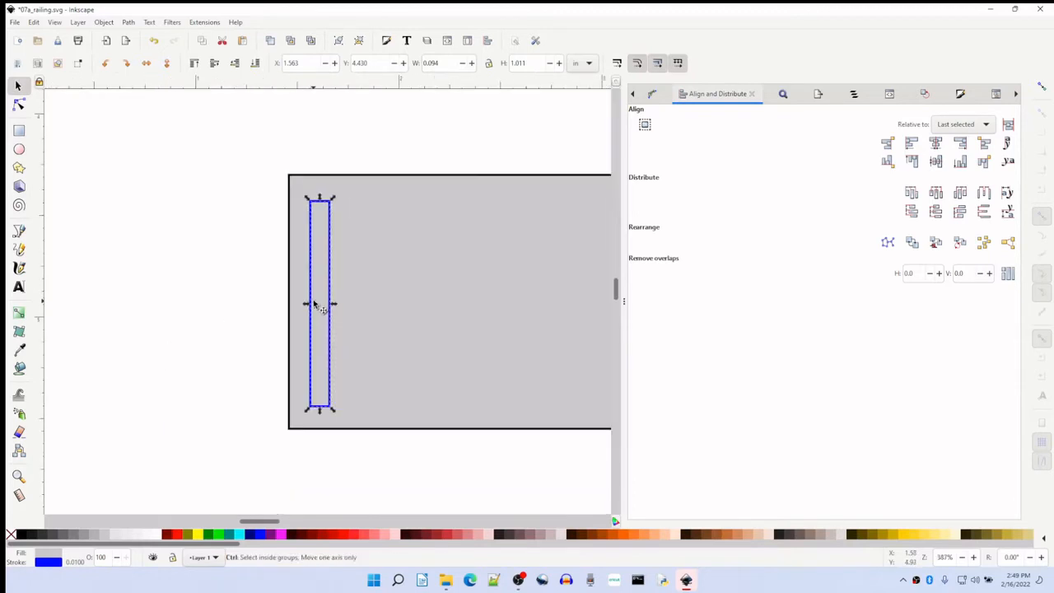
left_click_drag(322, 201, 320, 183)
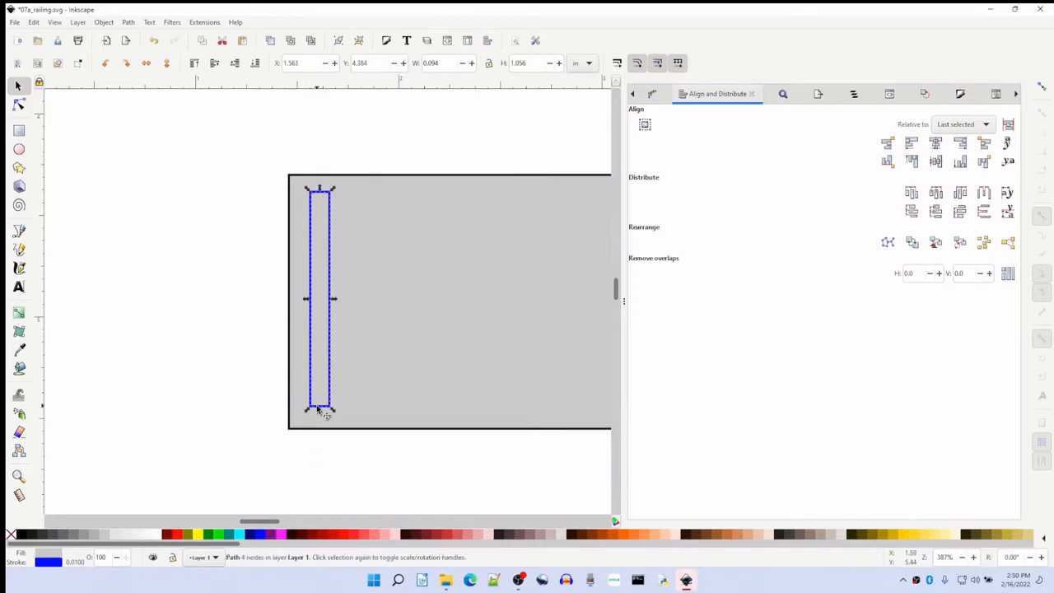
left_click_drag(317, 410, 317, 413)
scroll(394, 402, "down", 4, "ctrl")
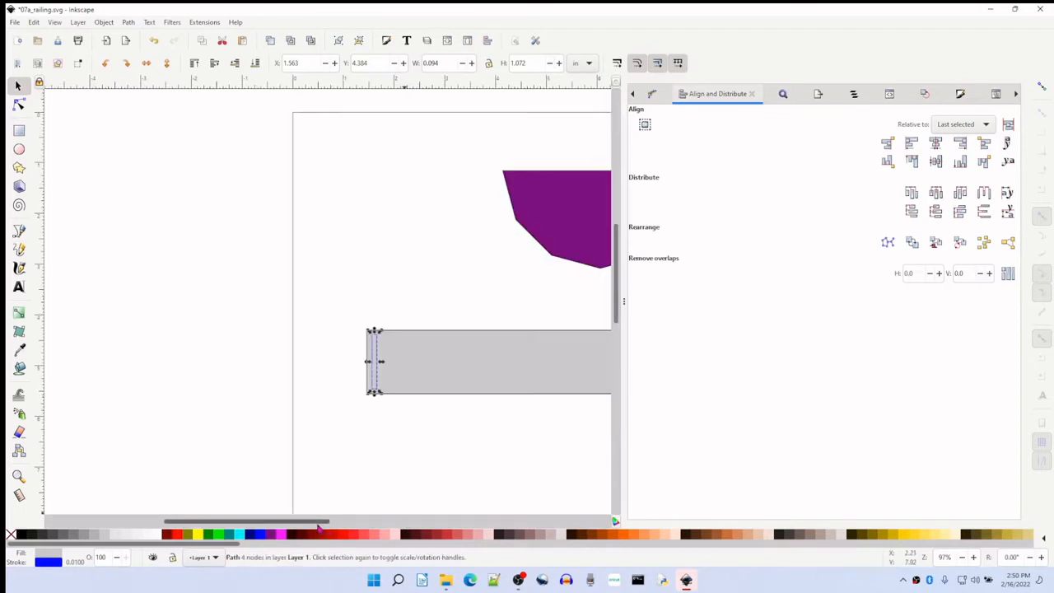
left_click_drag(321, 521, 374, 521)
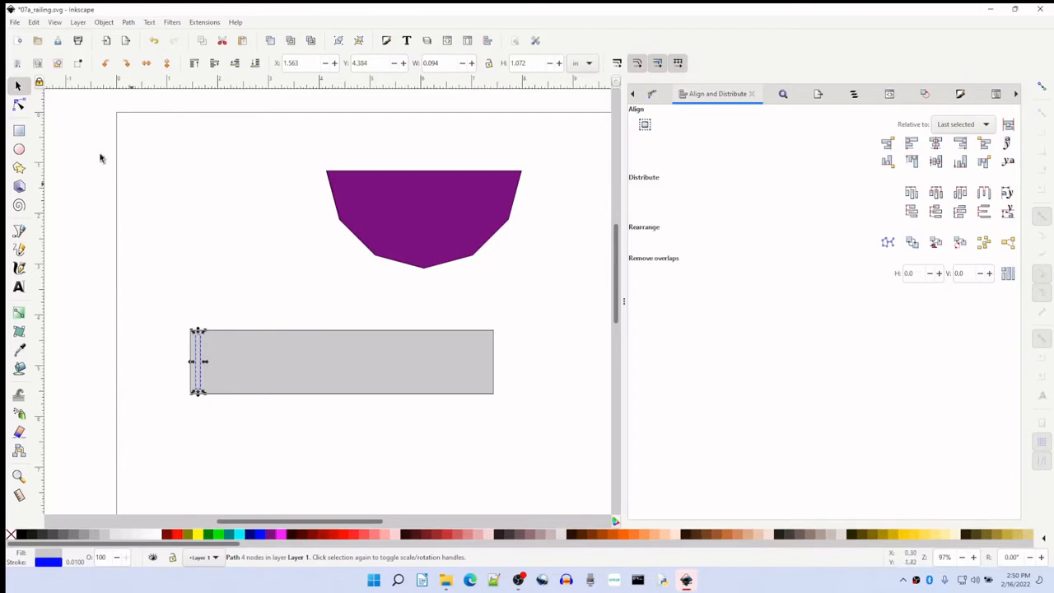
Create tiled clones of the narrow rectangle in 1 row and 40 columns with a 60% X shift per column
left_click(33, 22)
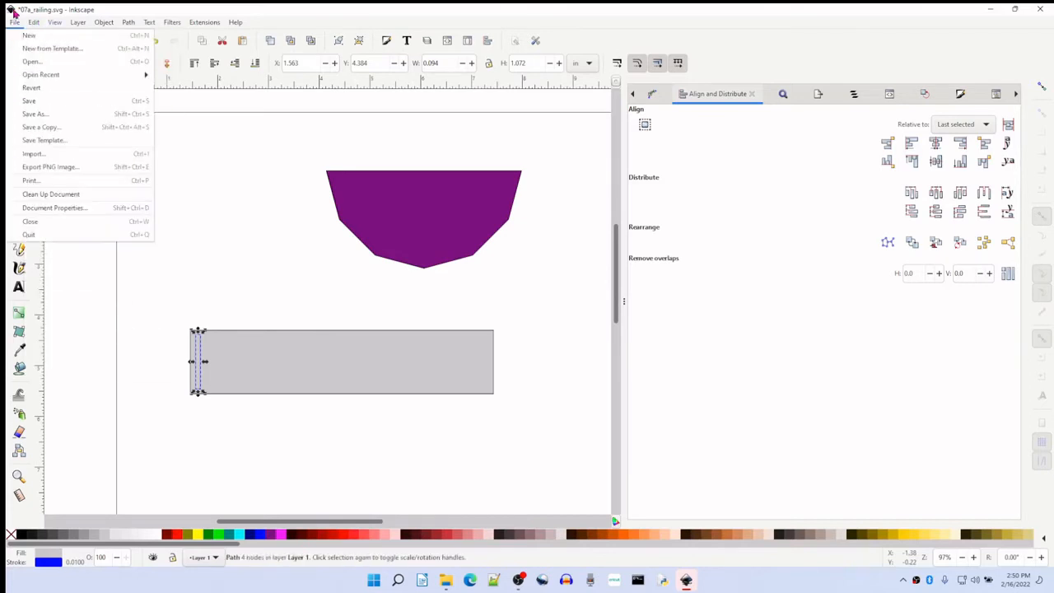
mouse_move(62, 182)
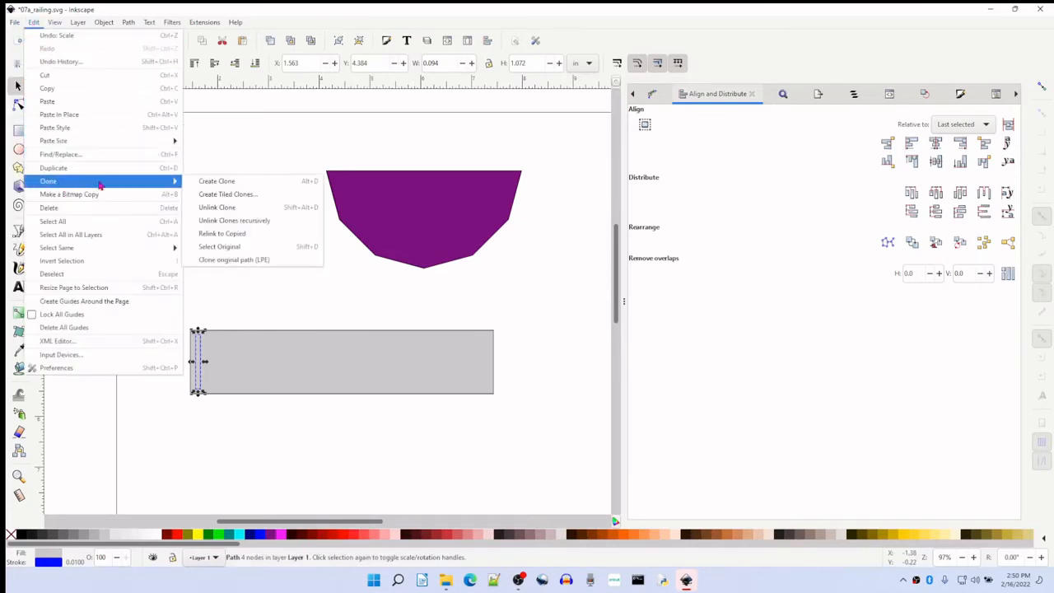
left_click(226, 198)
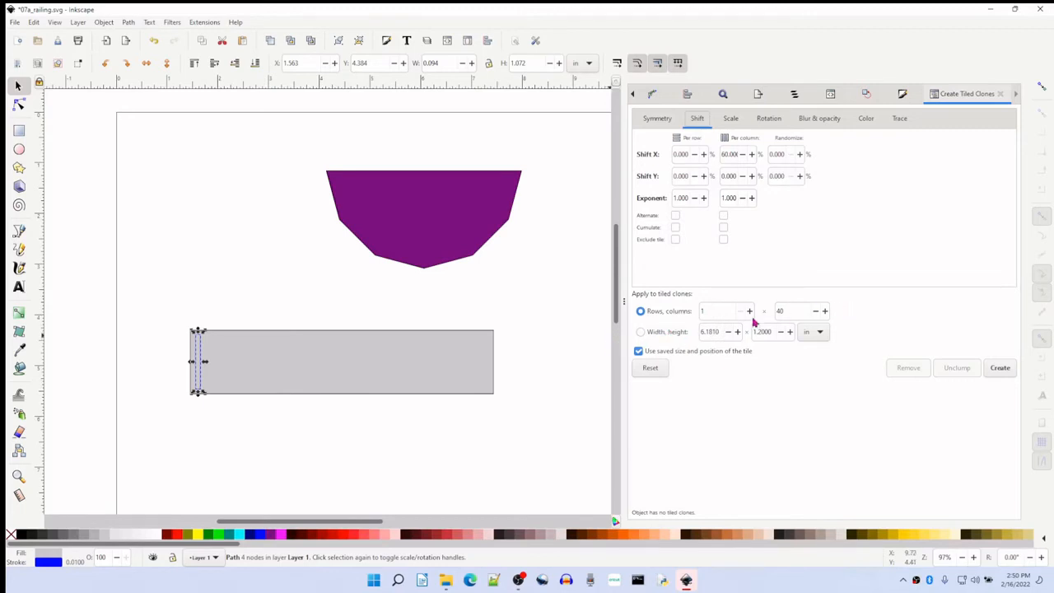
left_click(797, 312)
left_click(1002, 371)
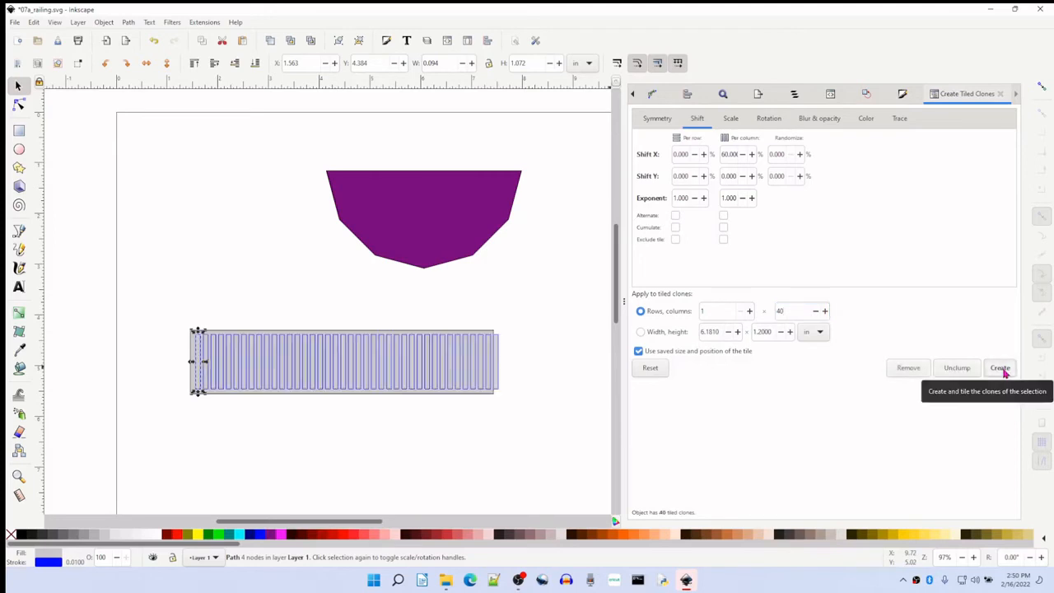
Delete the last two cloned rectangles at the right end of the gray strip
left_click(497, 356)
left_click(522, 356)
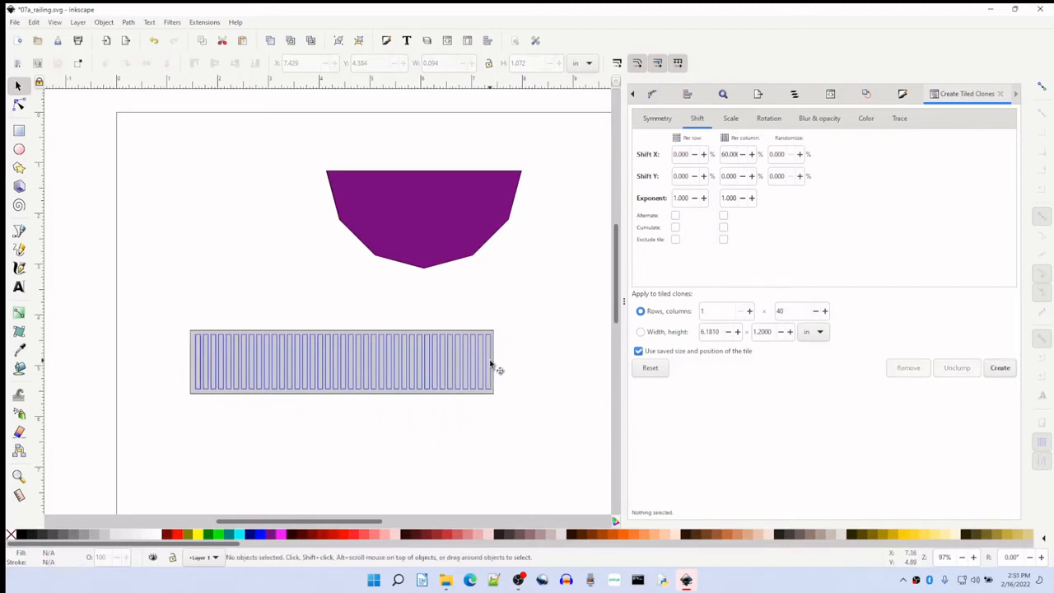
left_click(490, 363)
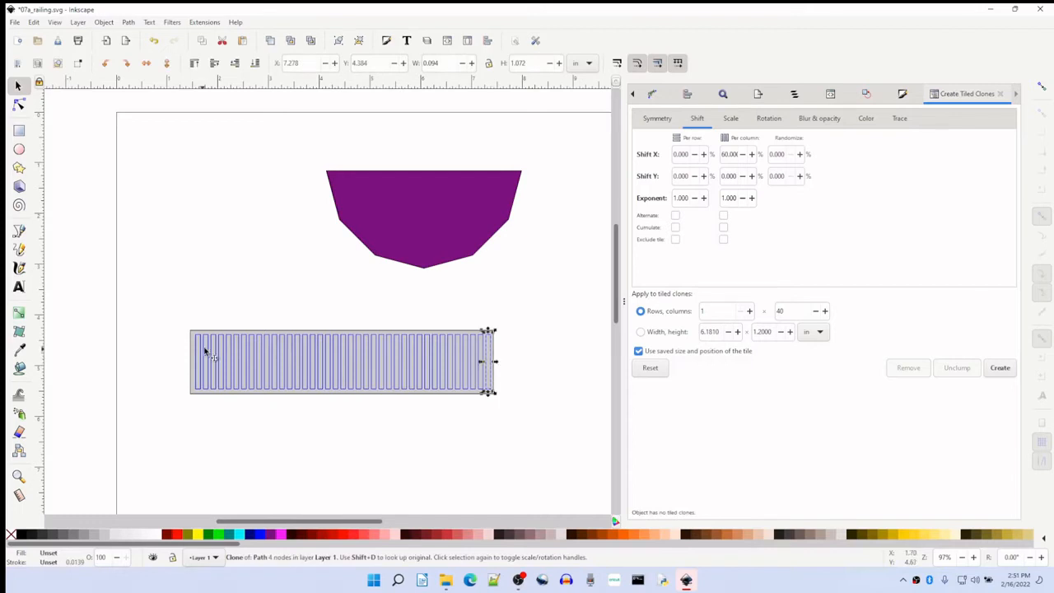
left_click(507, 353)
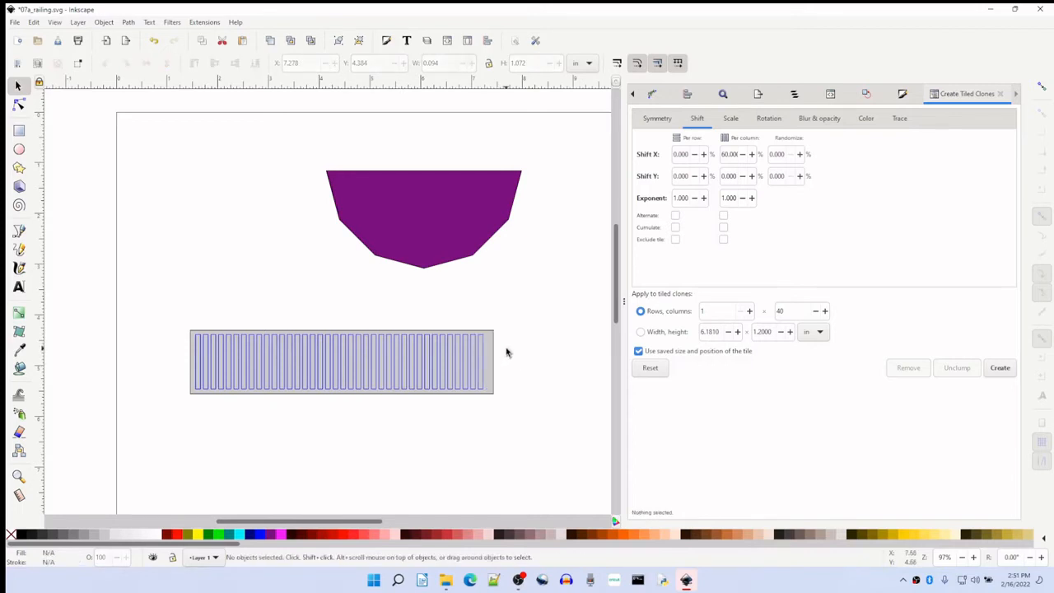
Select all the narrow rectangles inside the gray strip and combine them into a single path
left_click(201, 364)
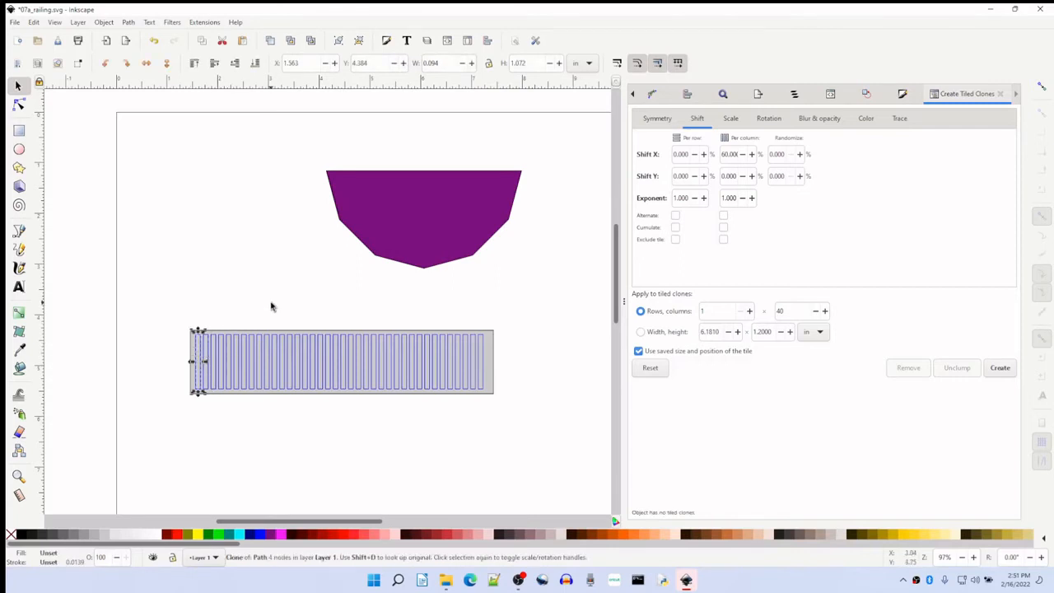
left_click(229, 321)
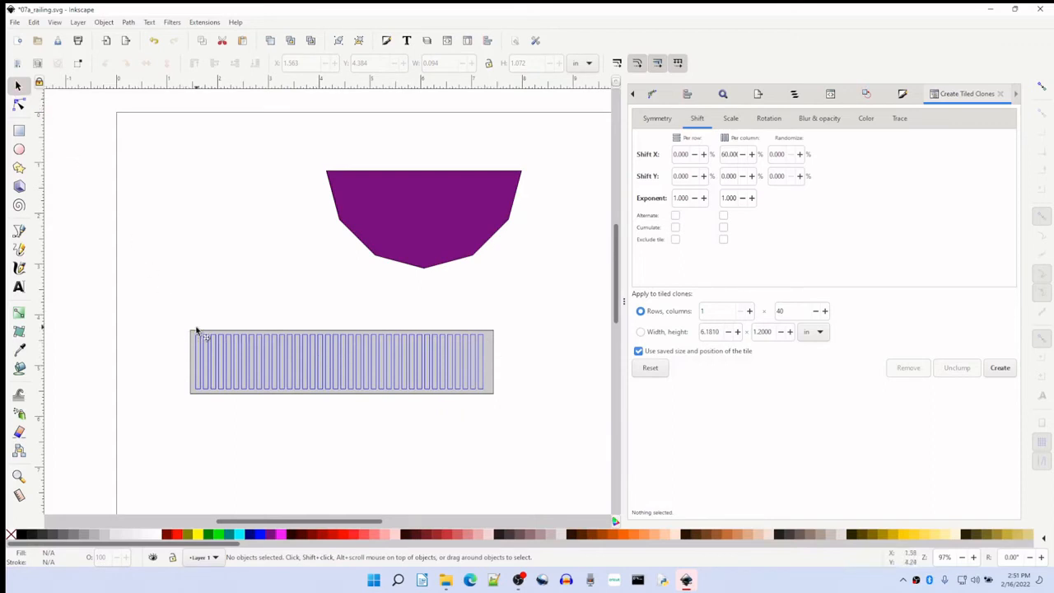
mouse_move(532, 334)
left_mouse_down()
mouse_move(259, 395)
mouse_move(183, 394)
left_mouse_up()
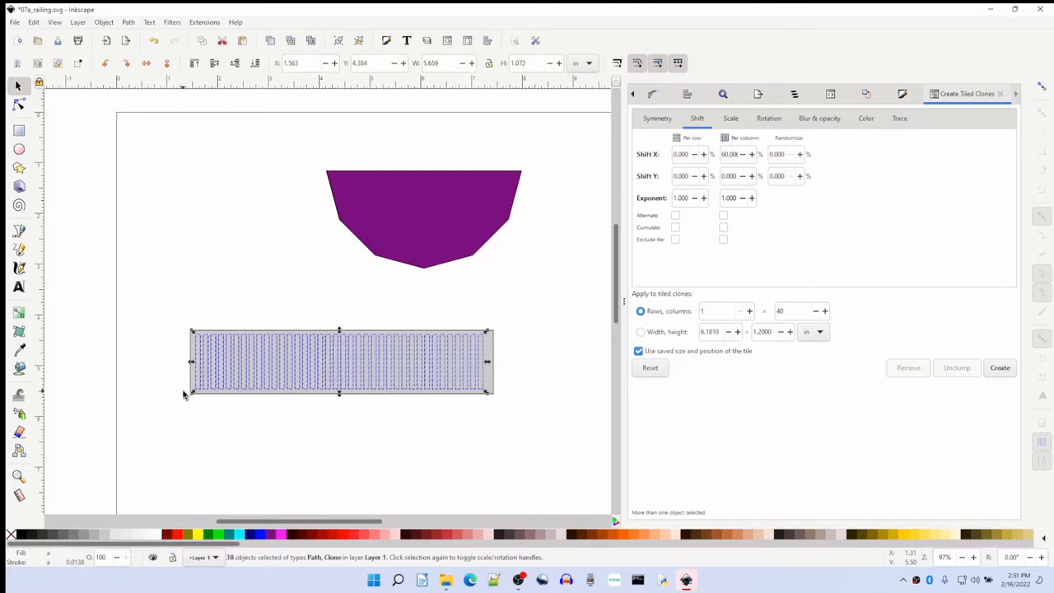
key("ctrl")
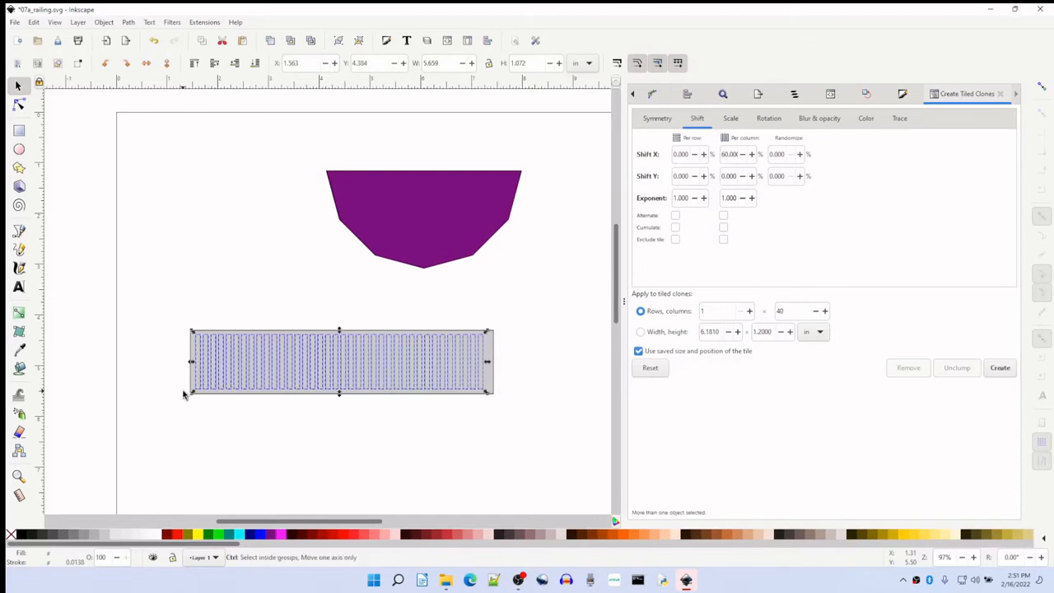
key("ctrl+k")
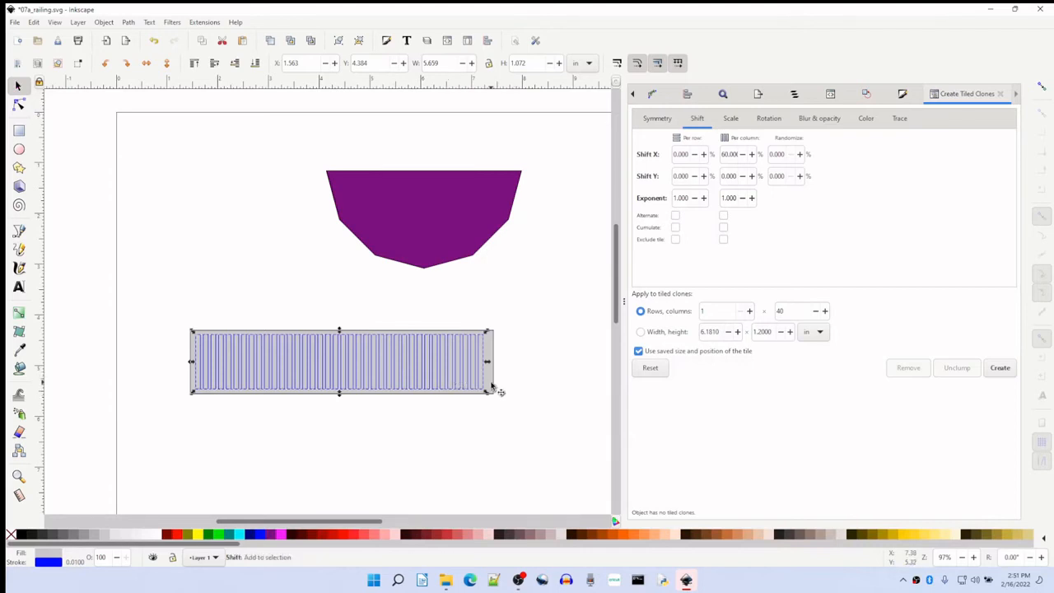
Centre the combined rectangles on the gray strip both horizontally and vertically, and combine both into one path with cut-out openings
left_click(491, 387, "shift")
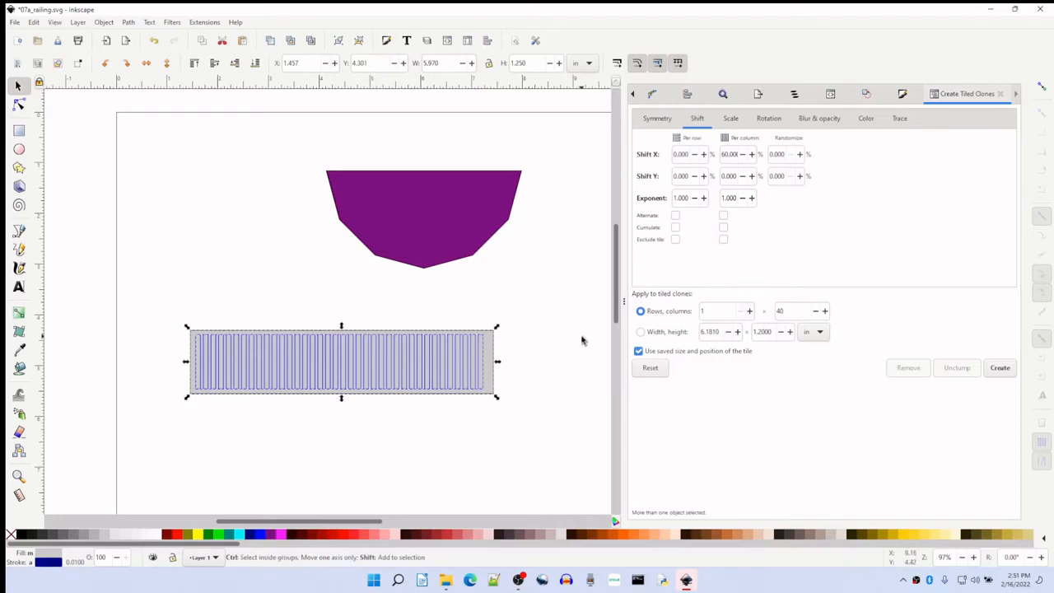
key("ctrl+shift+a")
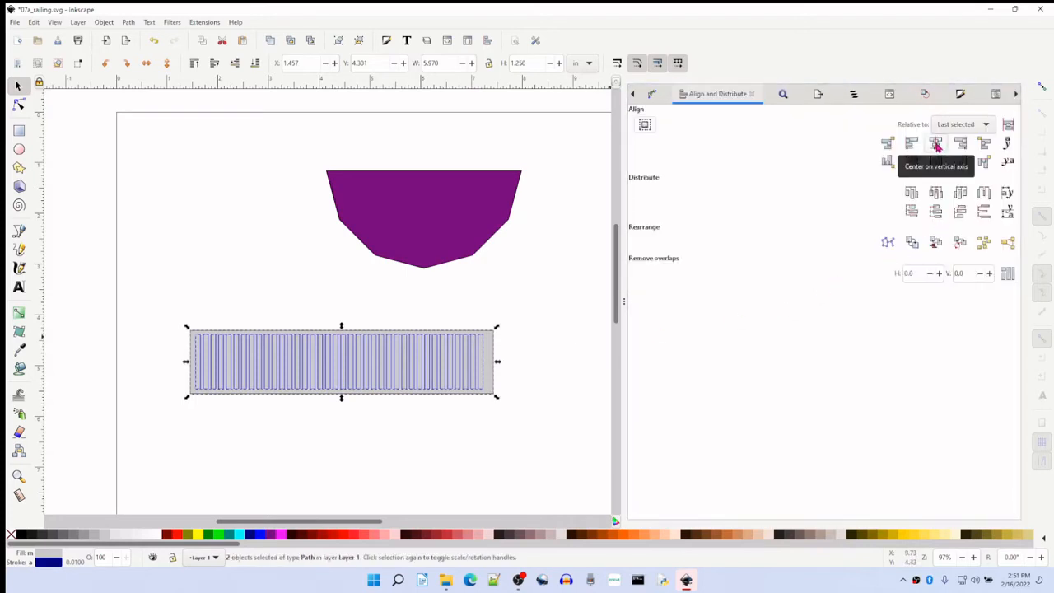
left_click(937, 144)
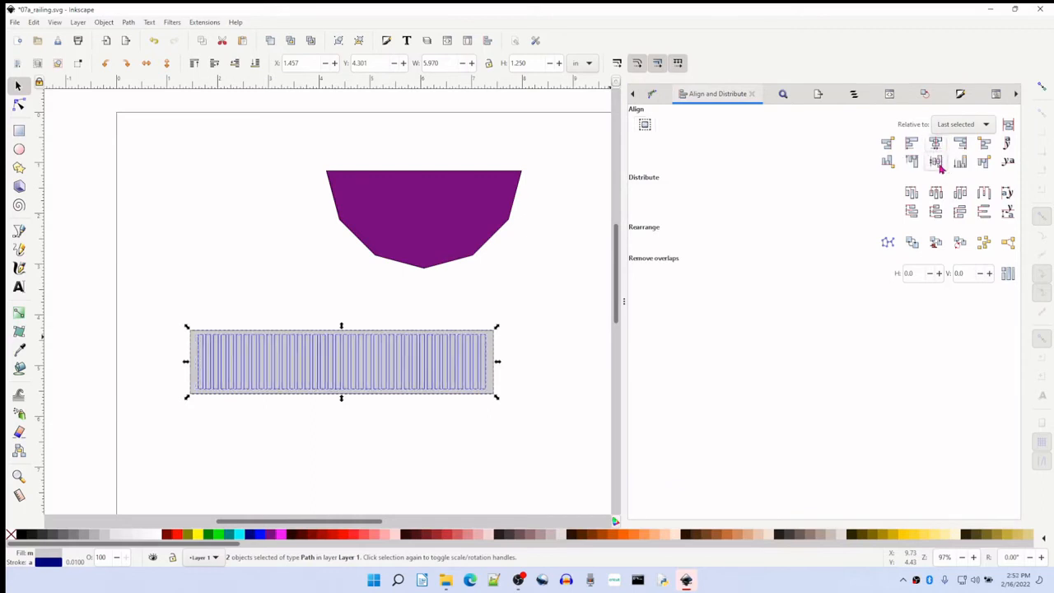
left_click(939, 164)
key("ctrl+k")
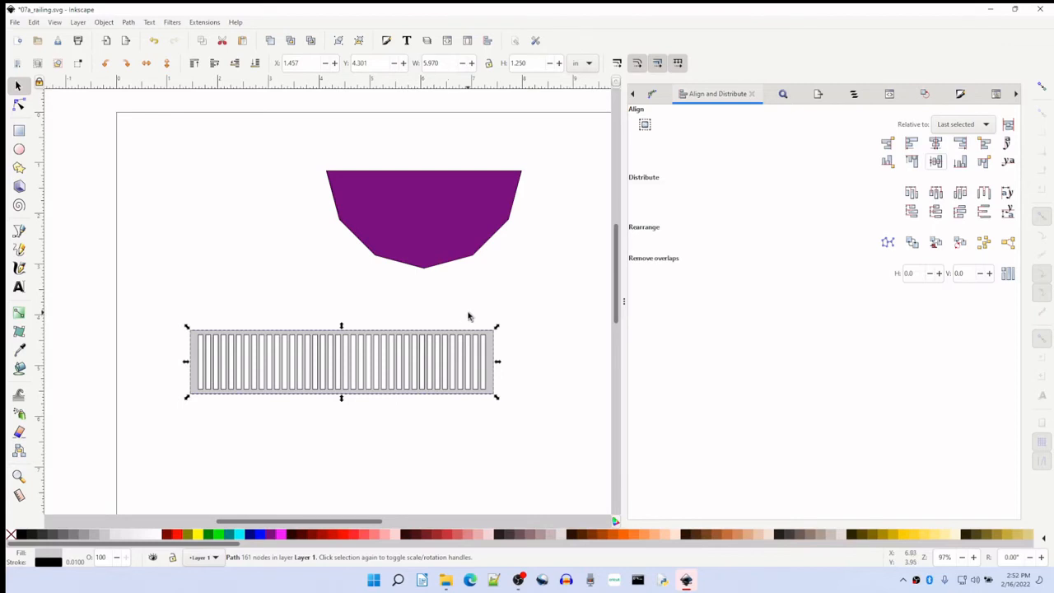
left_click(469, 314)
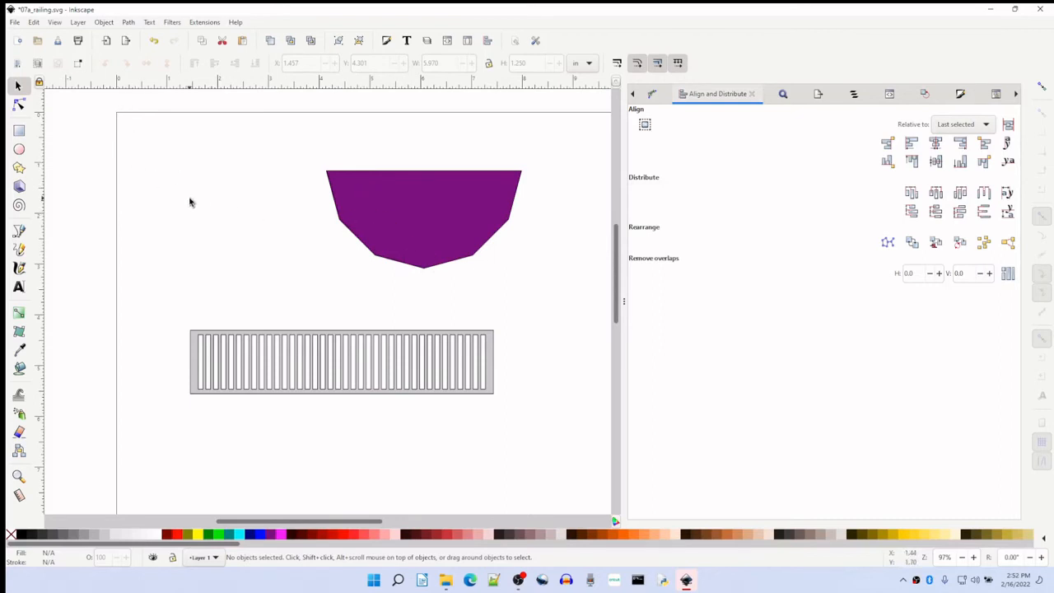
Generate tabs around the railing strip with the Tabgen extension, using 45° edges, 0.400 in height, 0.070 in dashes and outside placement
left_click(191, 360)
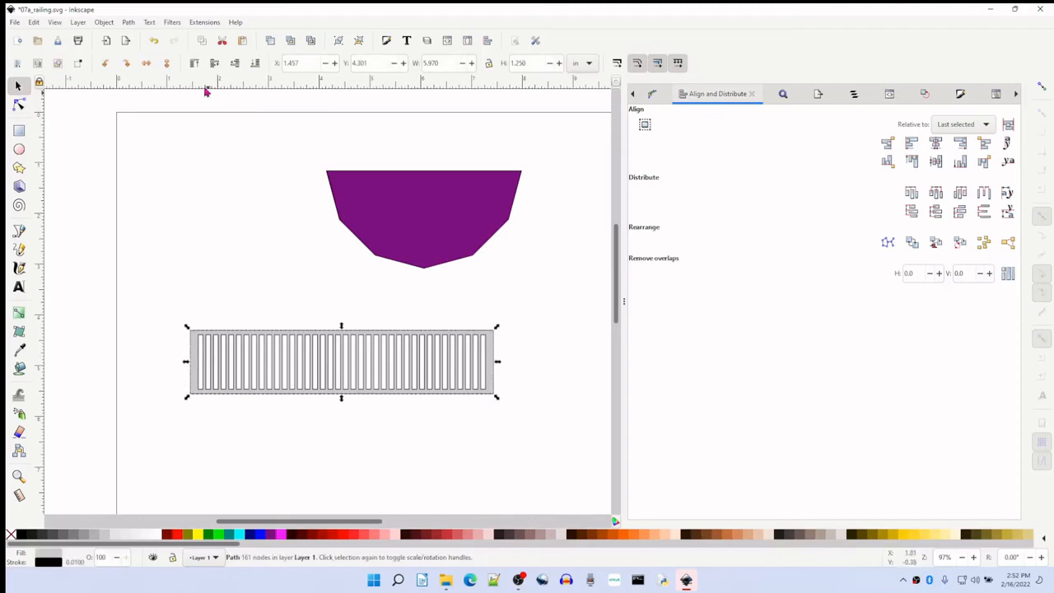
left_click(205, 22)
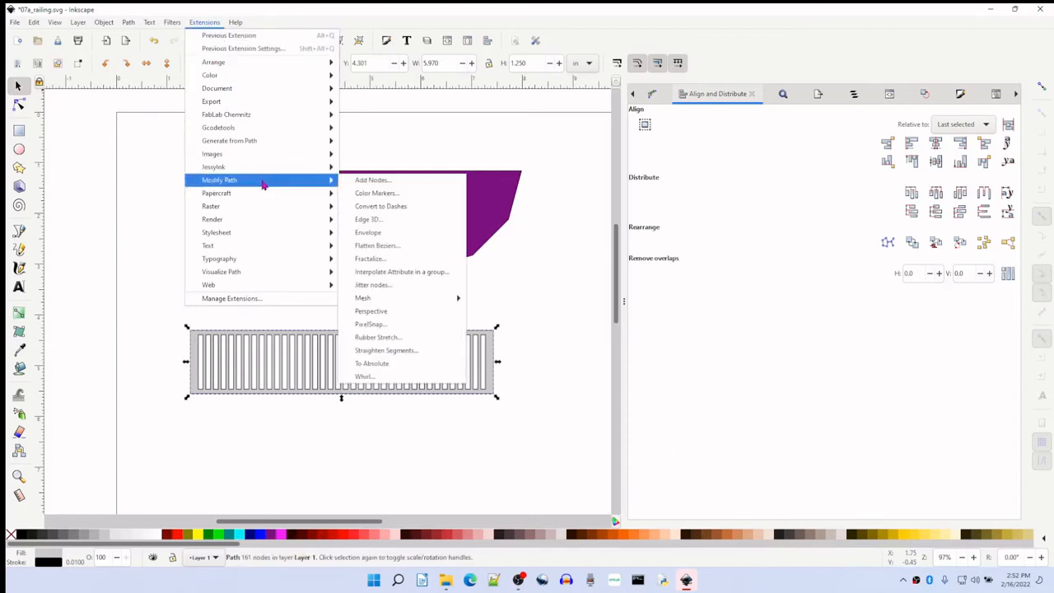
mouse_move(256, 192)
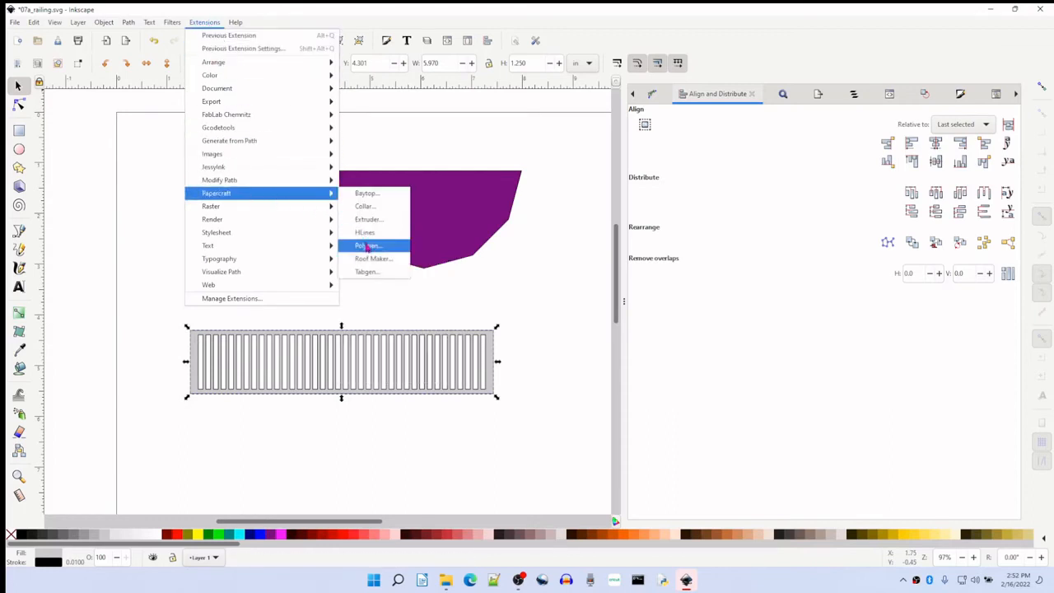
left_click(365, 273)
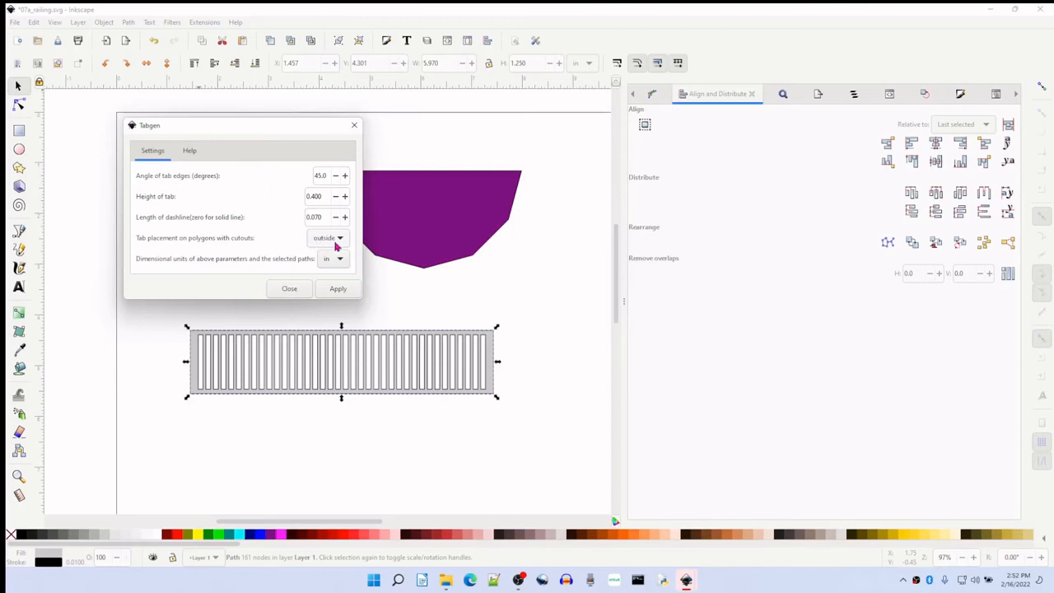
left_click(339, 289)
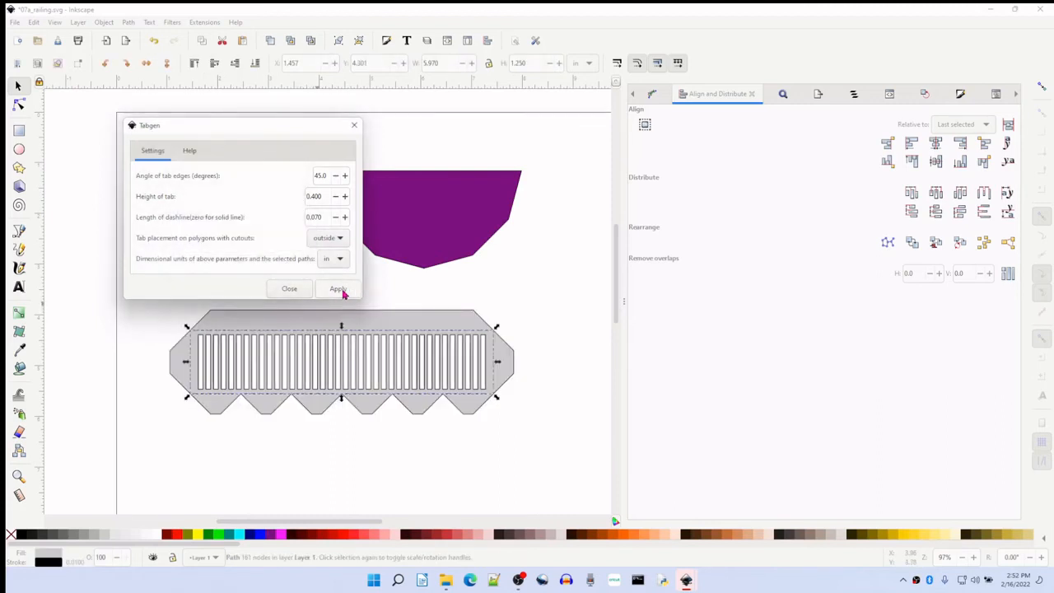
key("Escape")
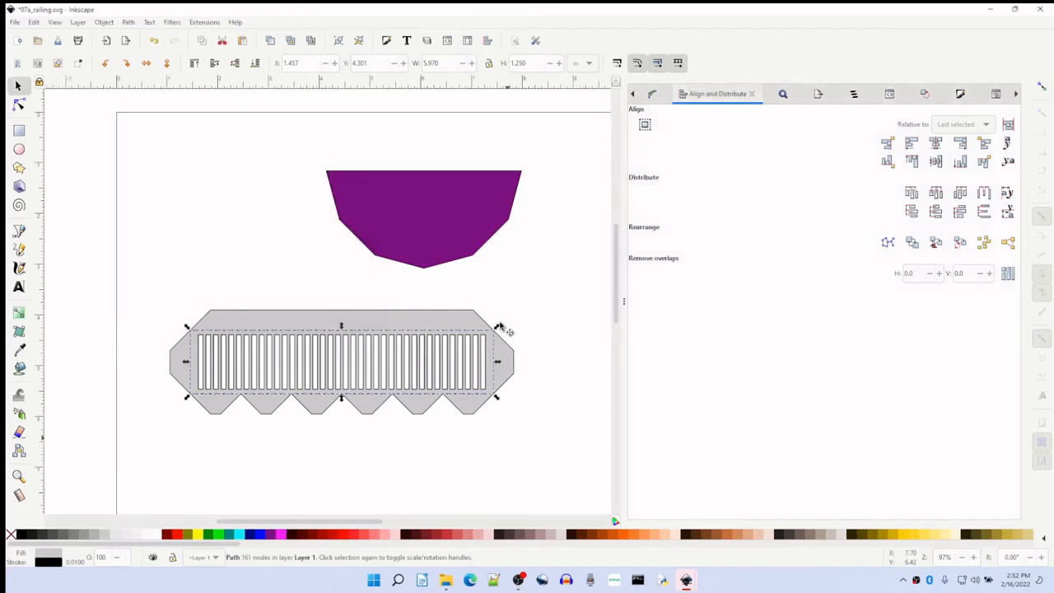
key("Escape")
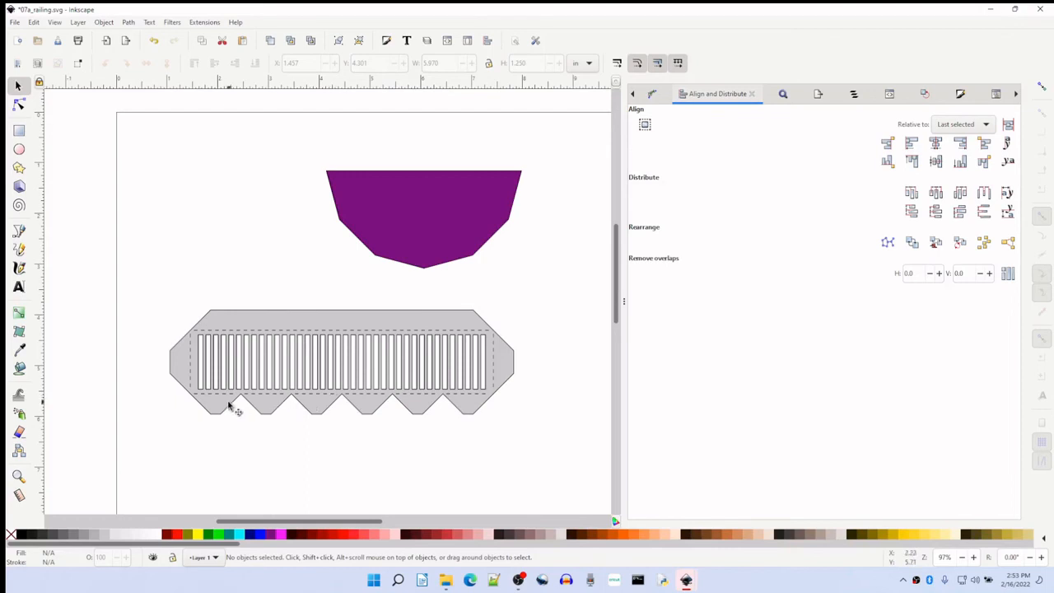
Delete the nodes of the railing's long upper tab and its dashed fold line, leaving a plain straight upper edge
left_click(325, 328)
key("n")
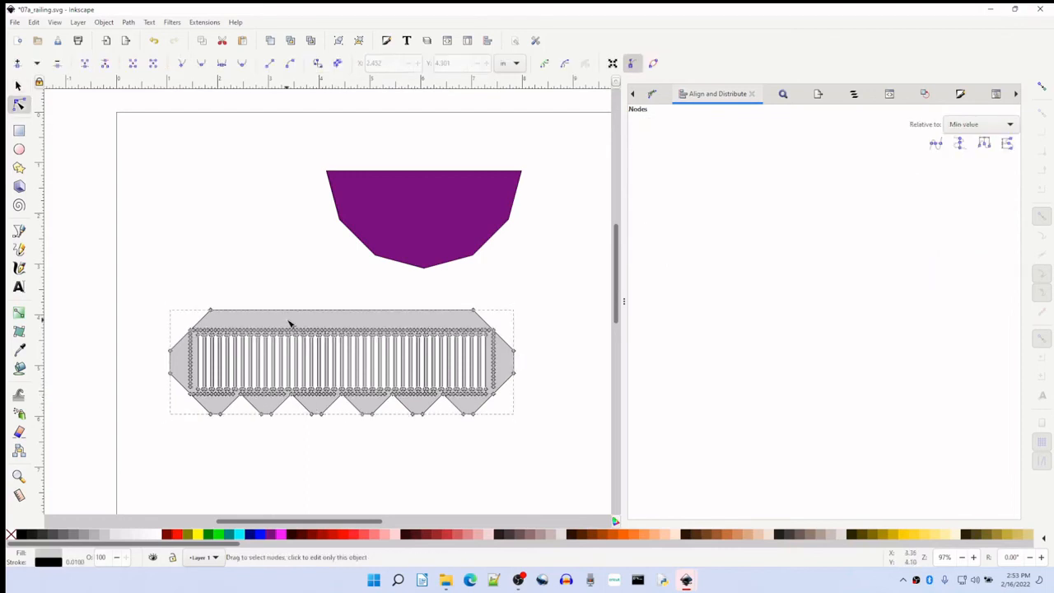
left_click(18, 85)
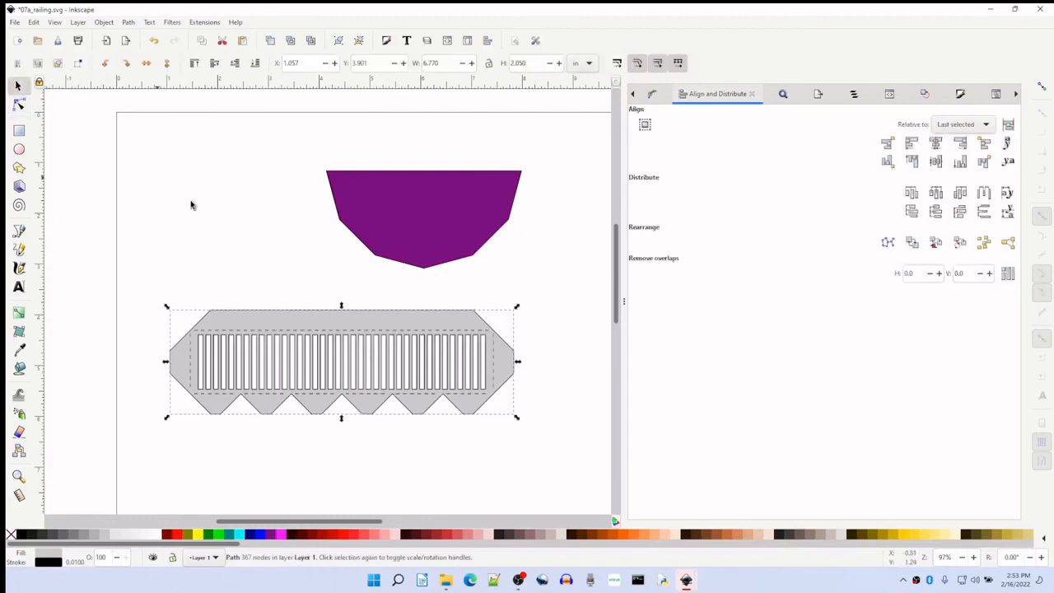
left_click(345, 323)
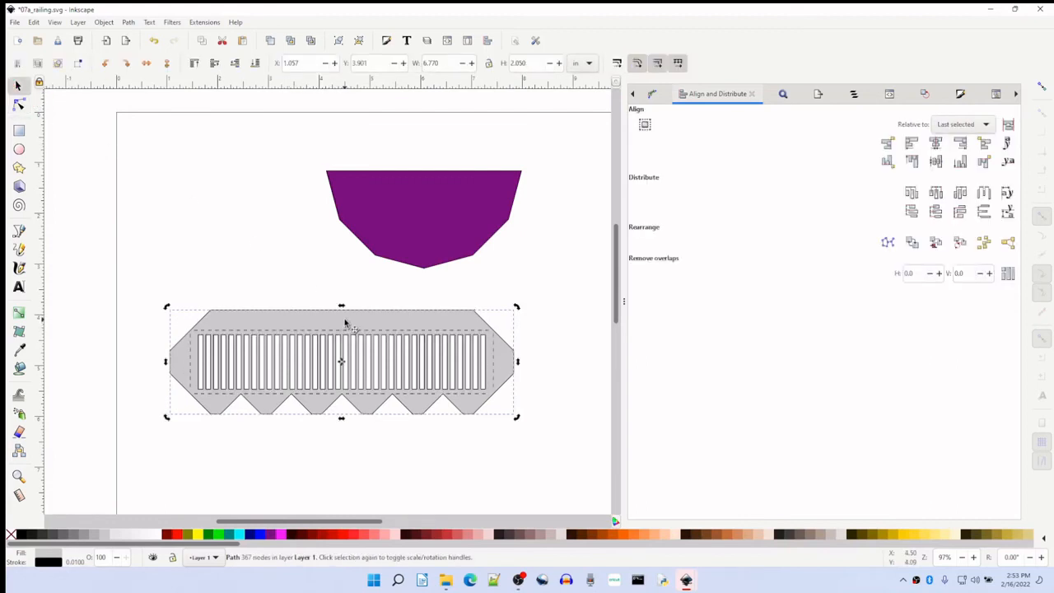
key("n")
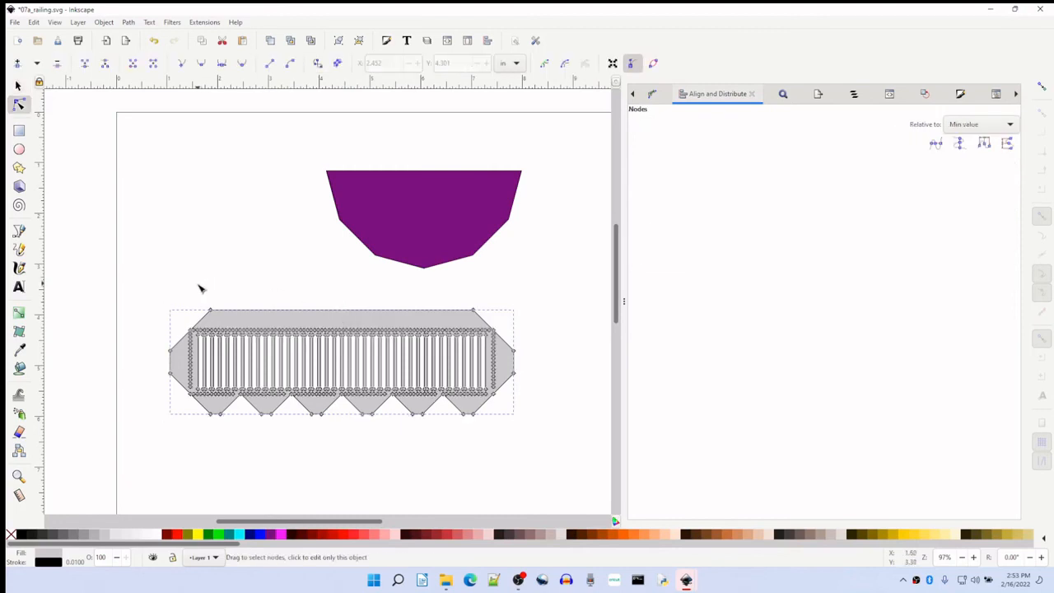
key("3")
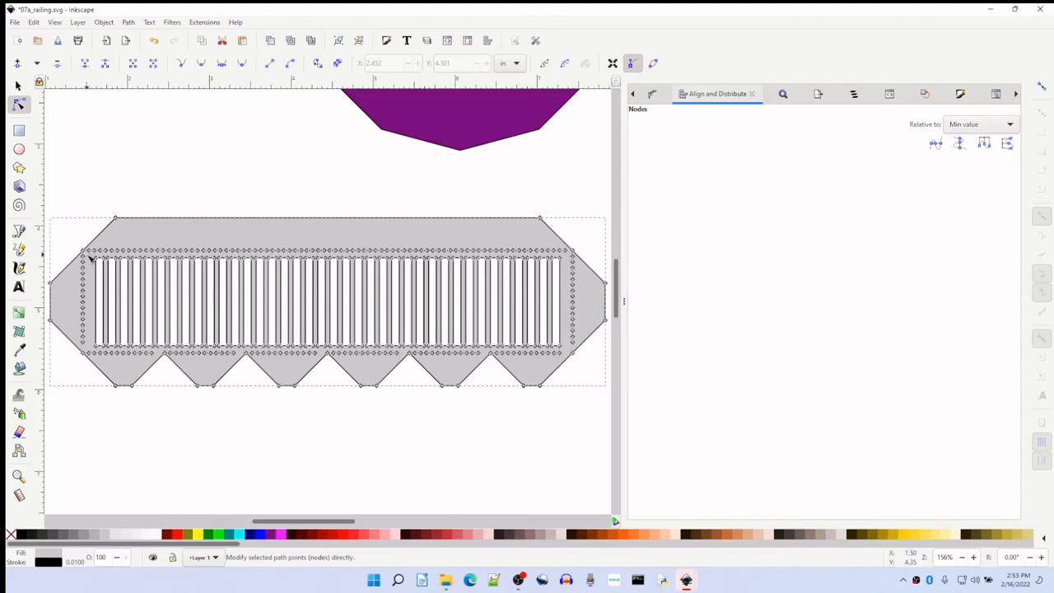
left_click_drag(89, 256, 568, 213)
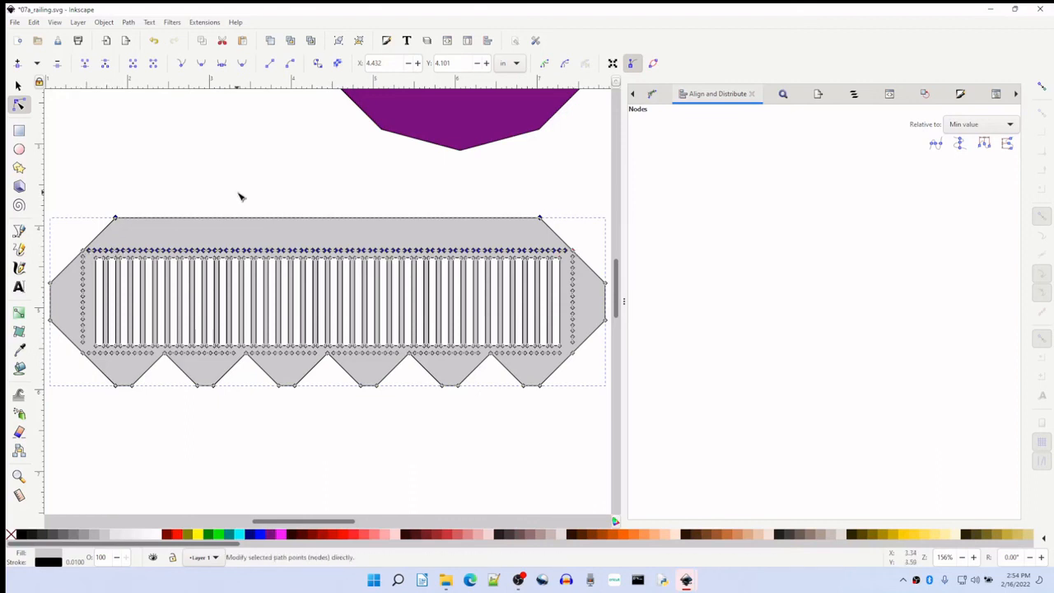
key("Delete")
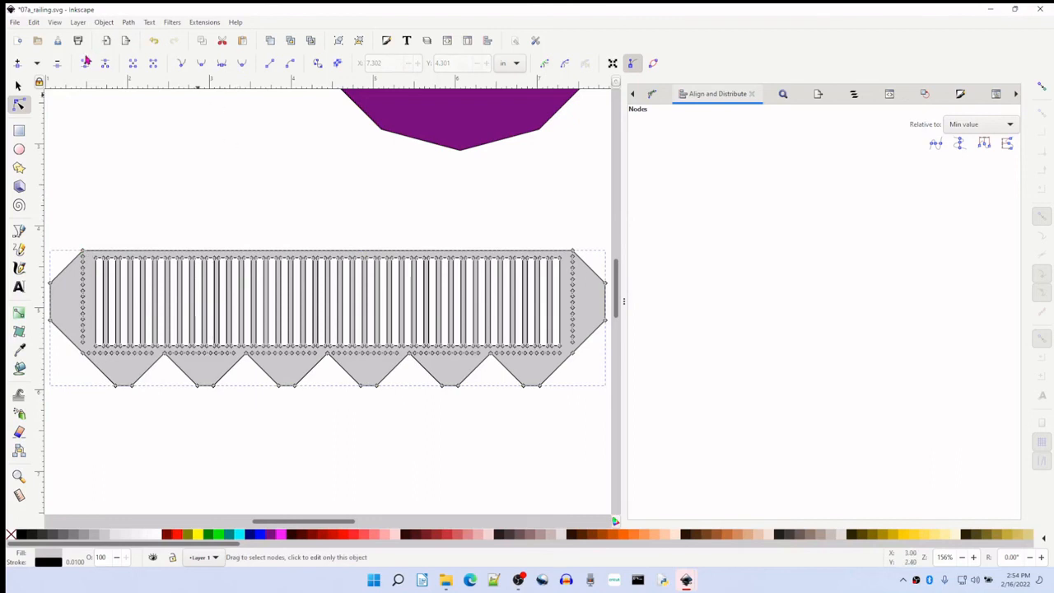
left_click(18, 85)
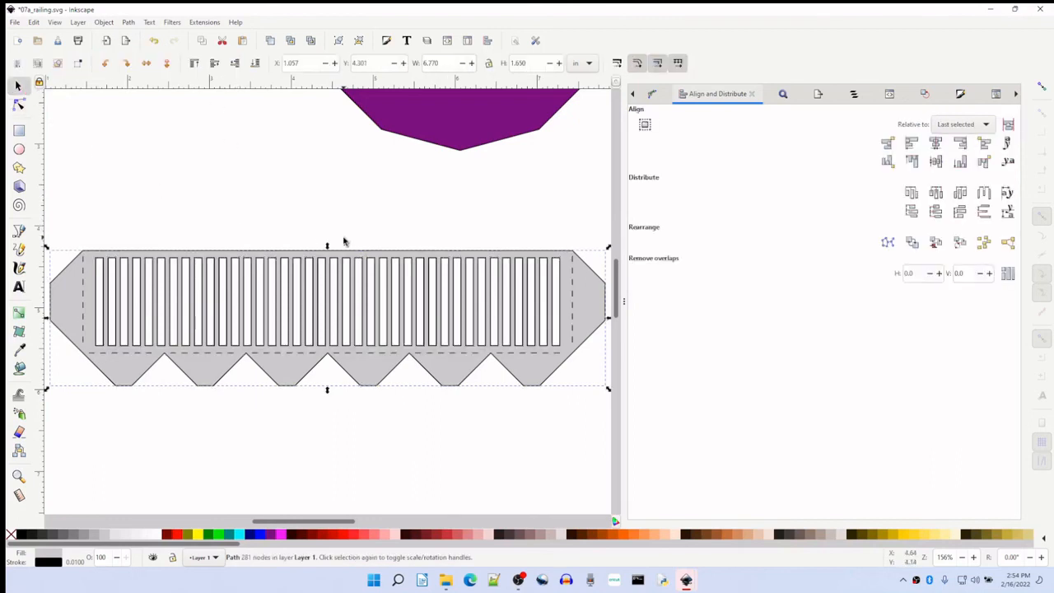
left_click(345, 242)
scroll(344, 241, "down", 2, "ctrl")
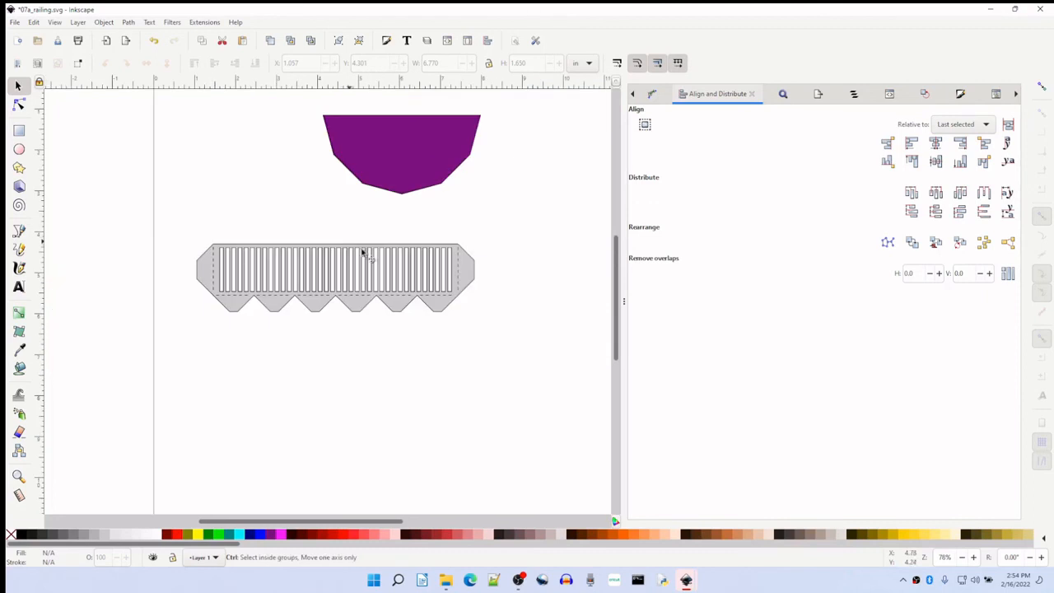
scroll(500, 245, "up", 1)
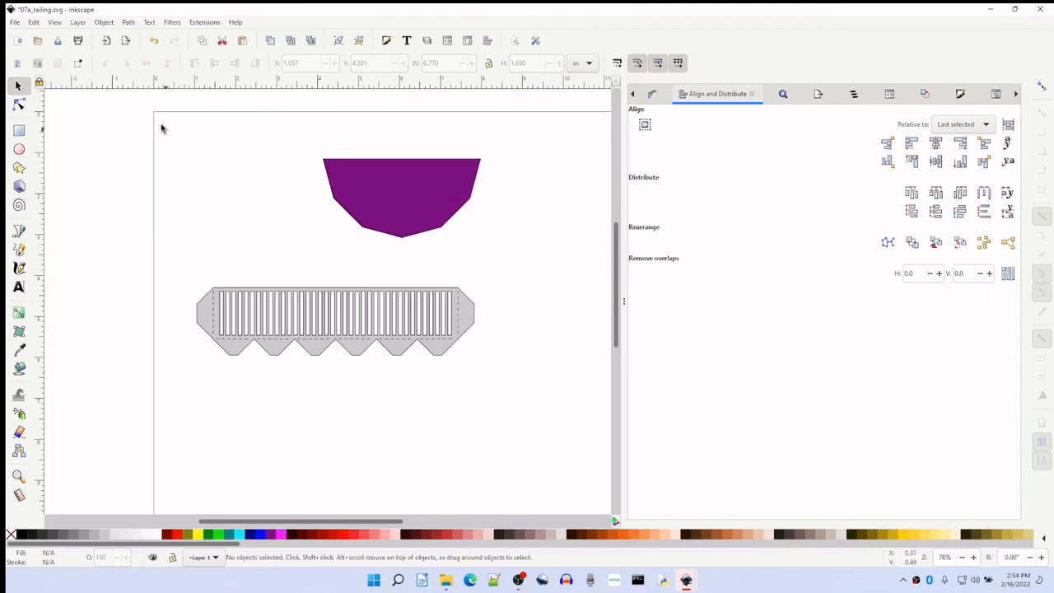